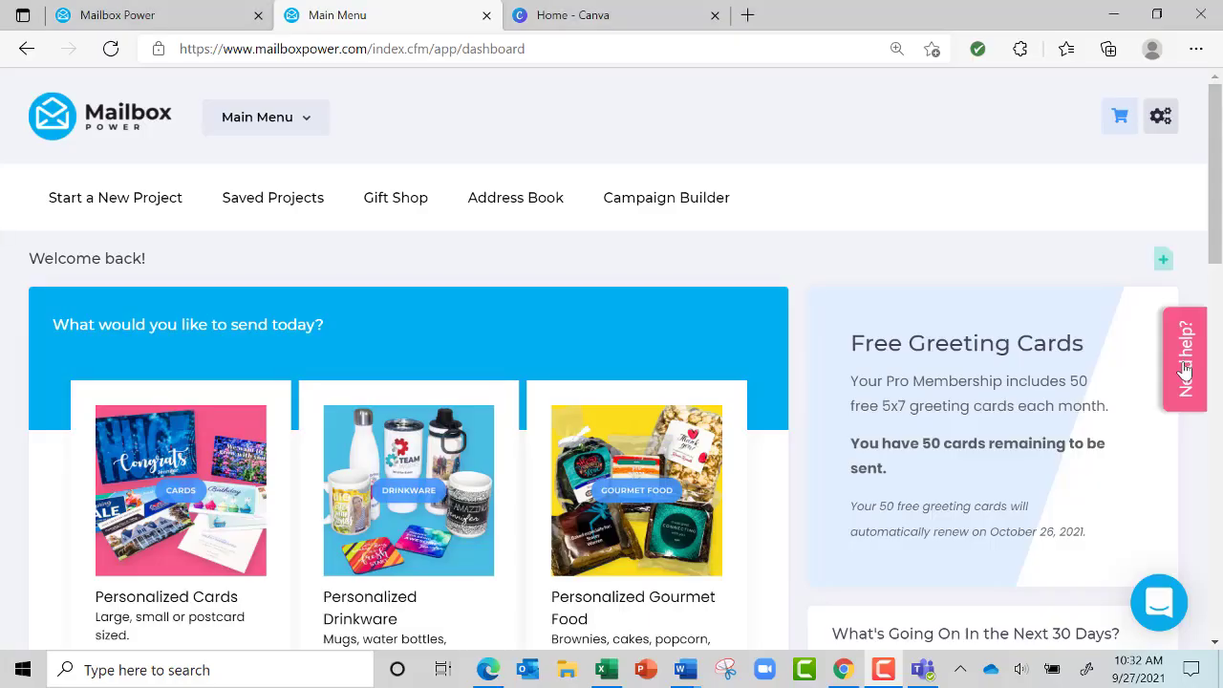
# Search the Mailbox Power knowledge base for 'size'.
pyautogui.click(1183, 371)
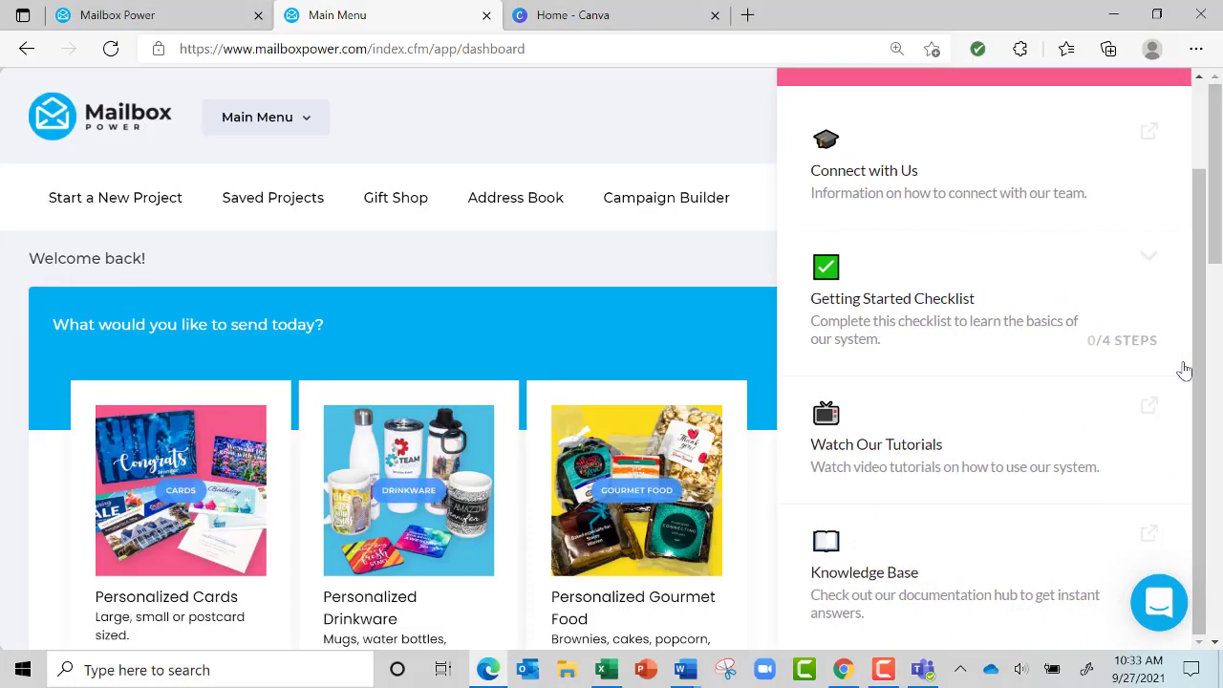
pyautogui.click(912, 598)
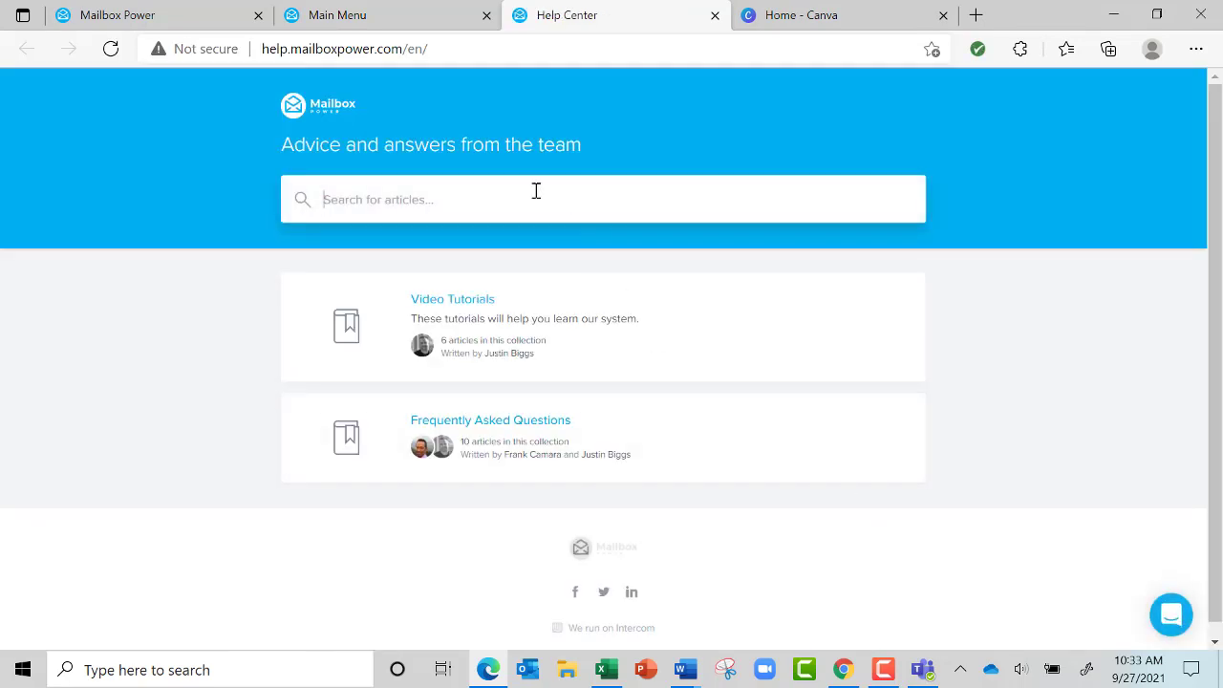
pyautogui.write('size')
pyautogui.press('Return')
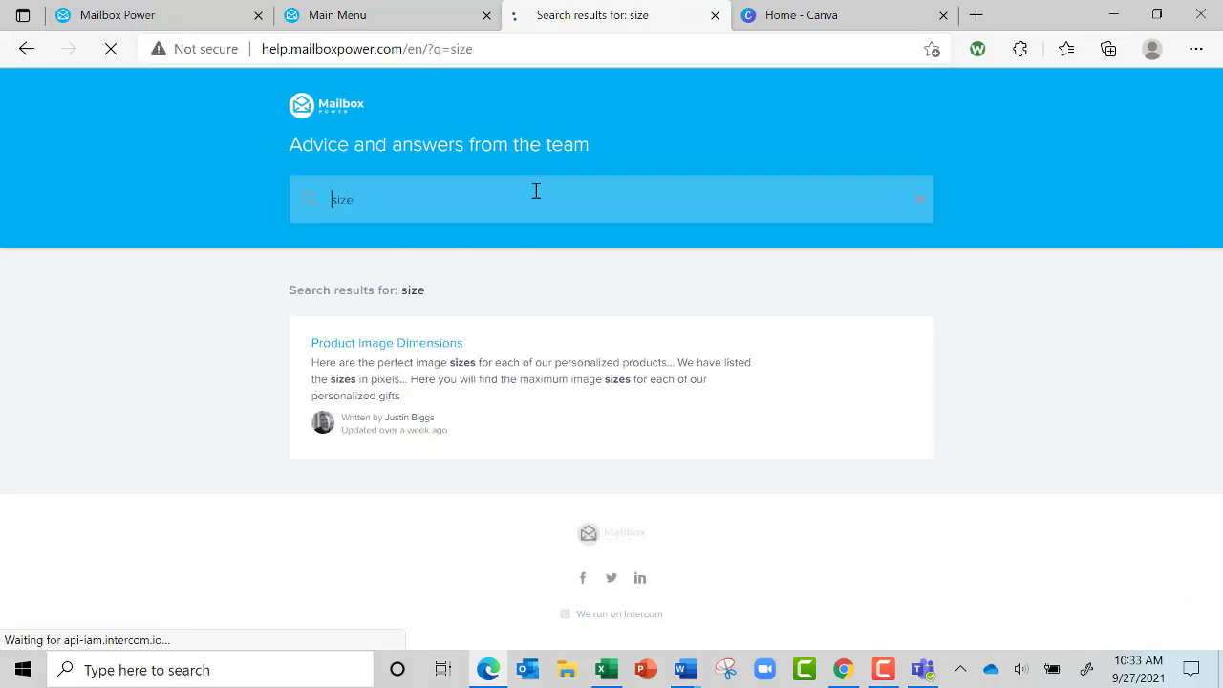
# Find the Food Labels sizes in the Product Image Dimensions article, then go to the Canva home tab.
pyautogui.click(421, 345)
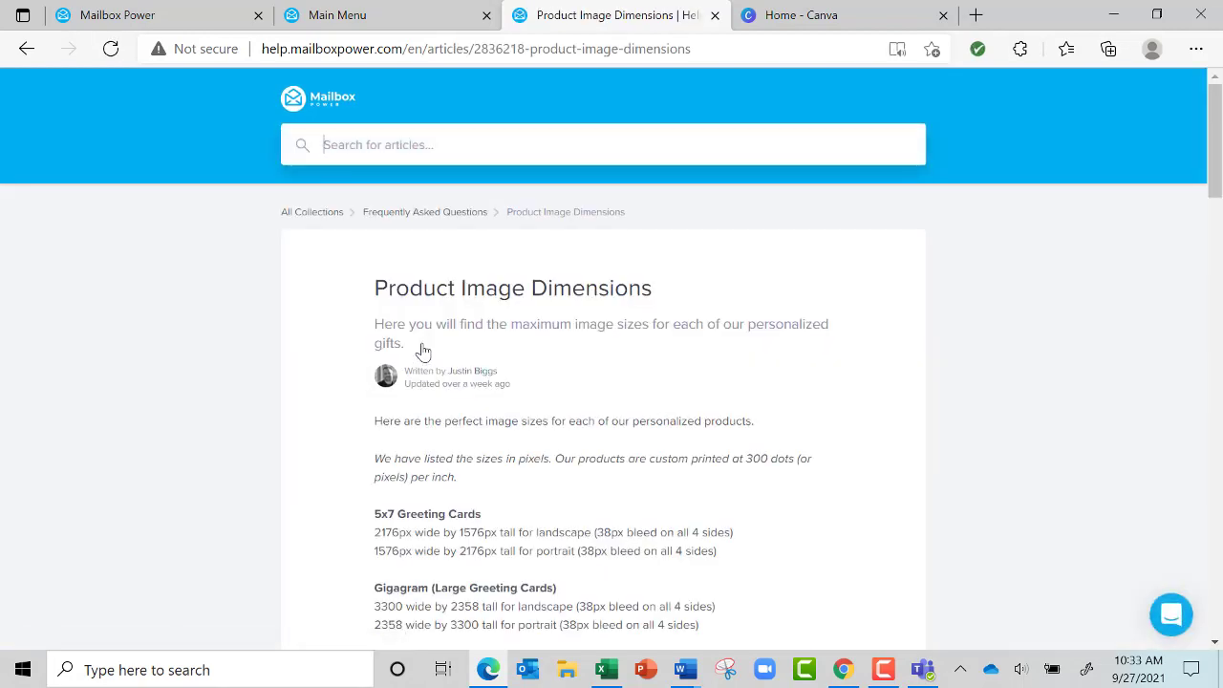
pyautogui.scroll(-5, 423, 350)
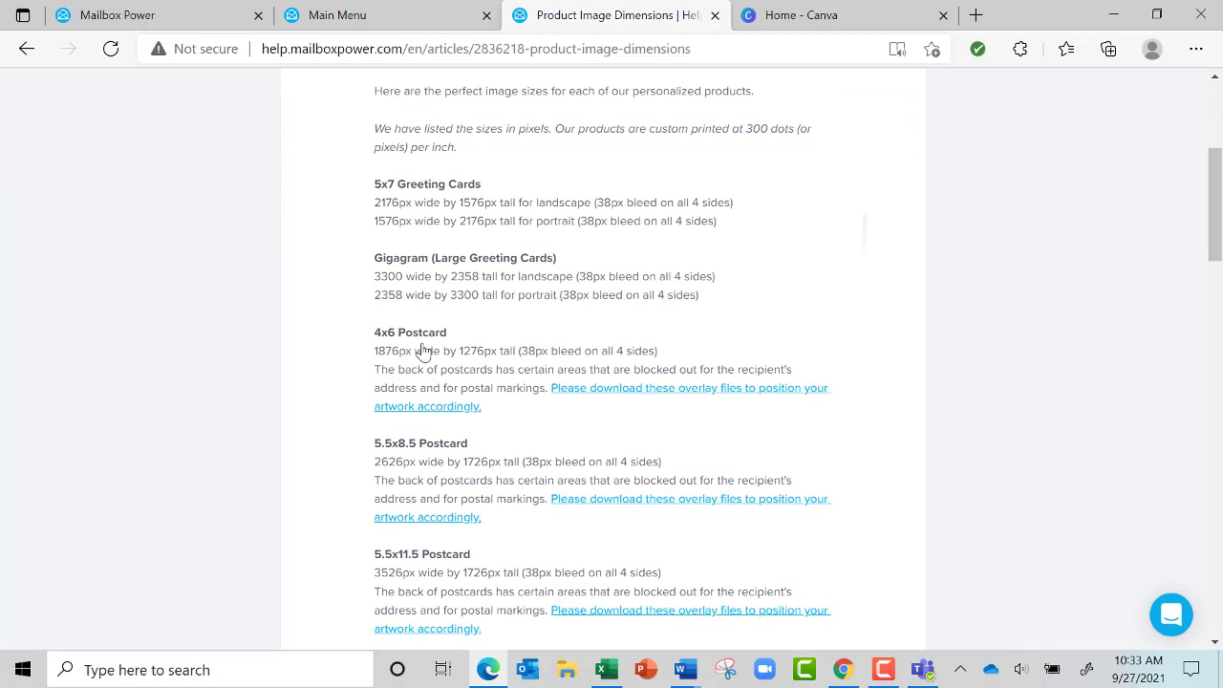
pyautogui.scroll(-3, 423, 351)
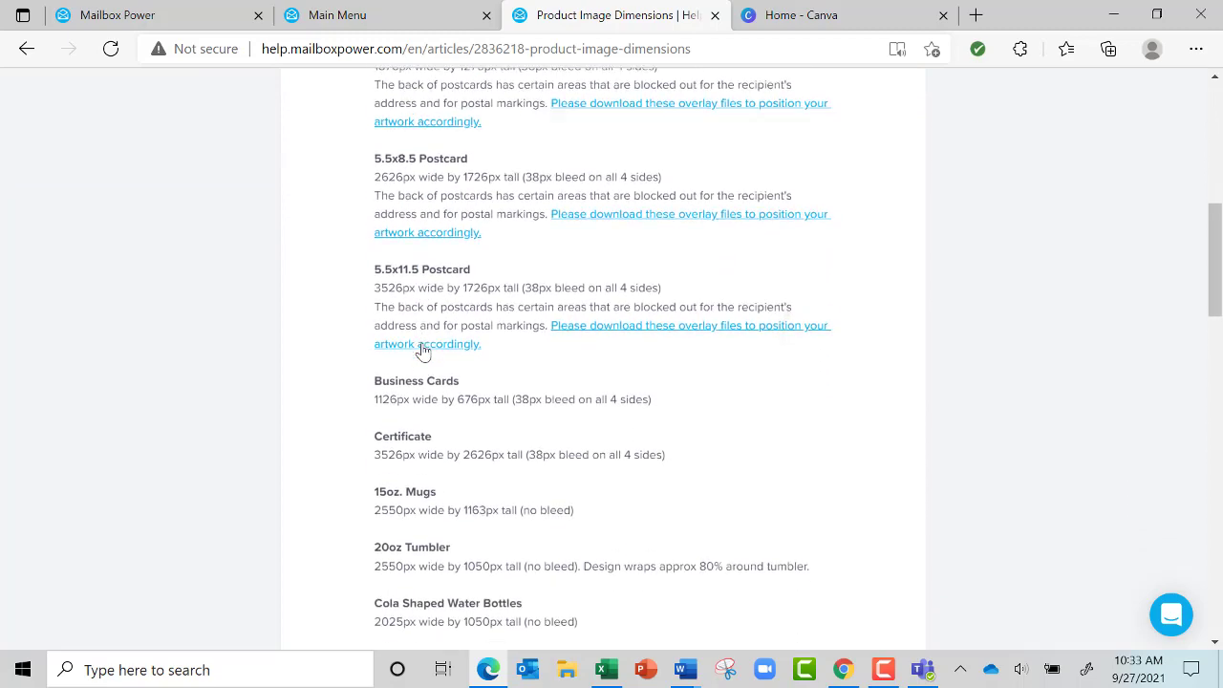
pyautogui.scroll(-3, 423, 351)
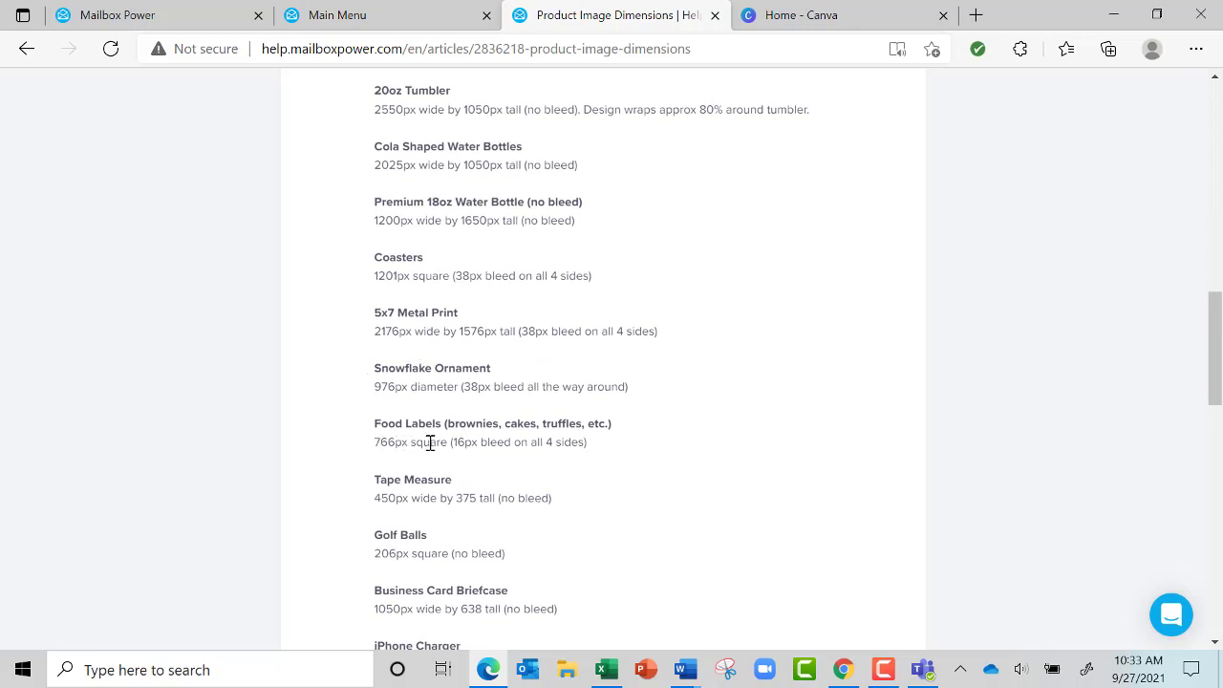
pyautogui.click(851, 21)
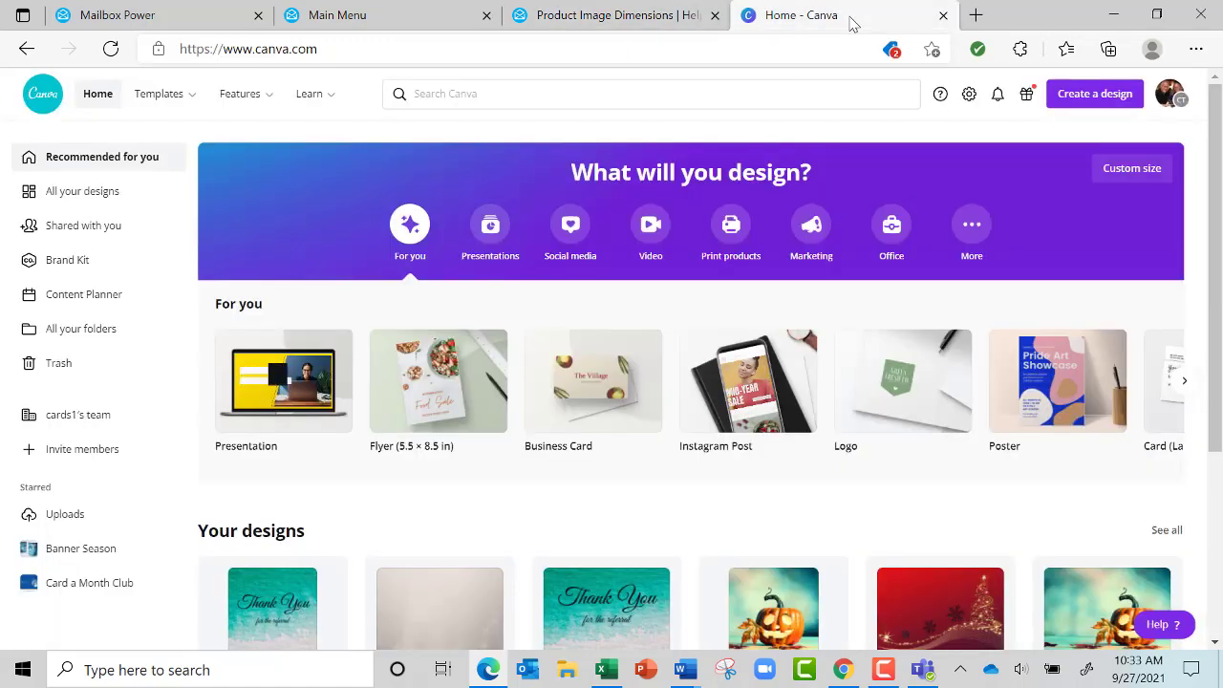
# Create a new custom-size Canva design of 766 × 766 px.
pyautogui.click(1090, 100)
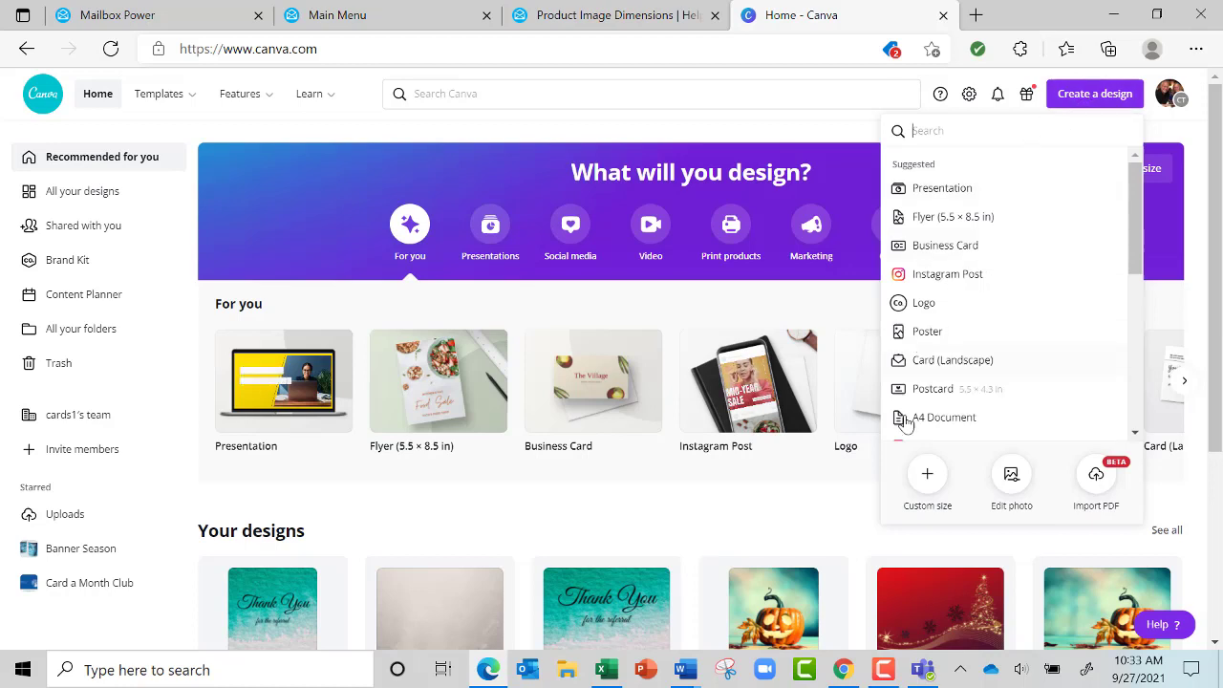
pyautogui.click(925, 483)
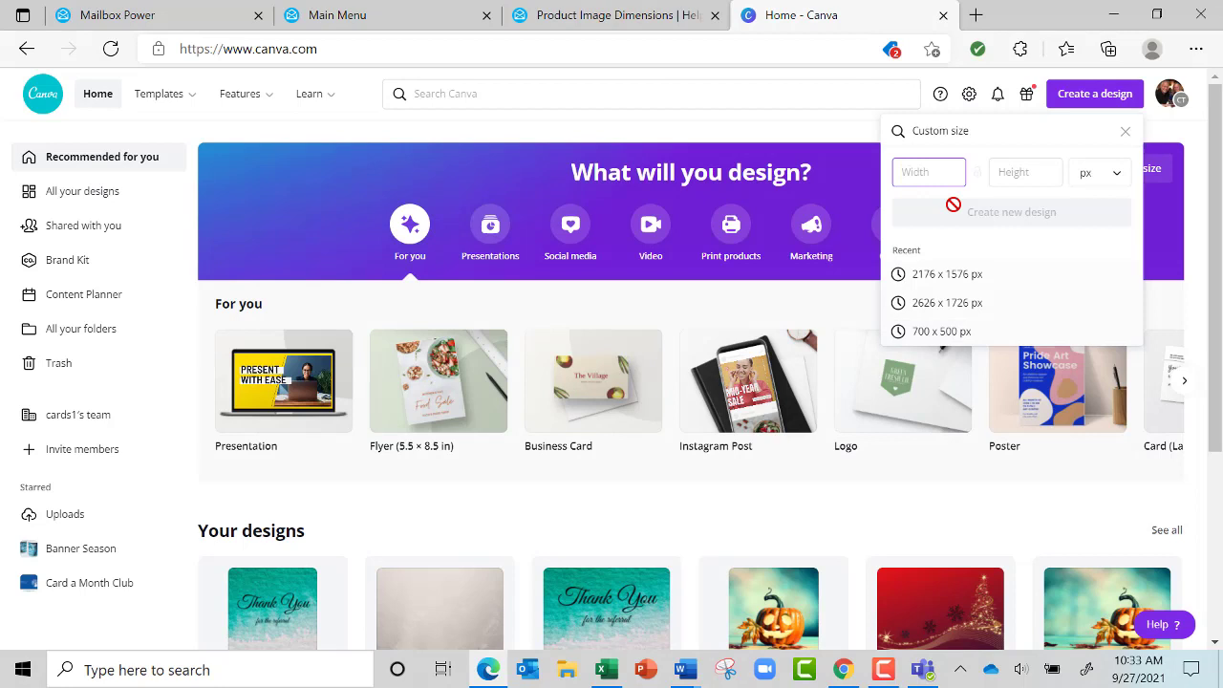
pyautogui.write('76')
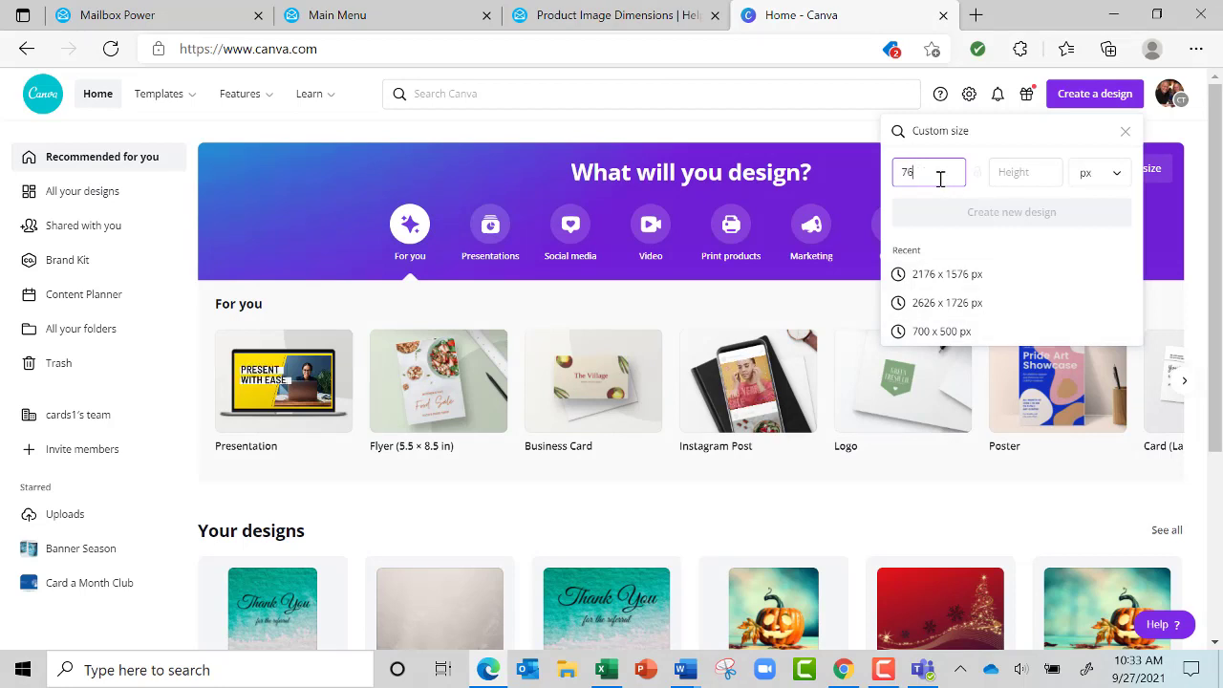
pyautogui.write('6')
pyautogui.click(1018, 176)
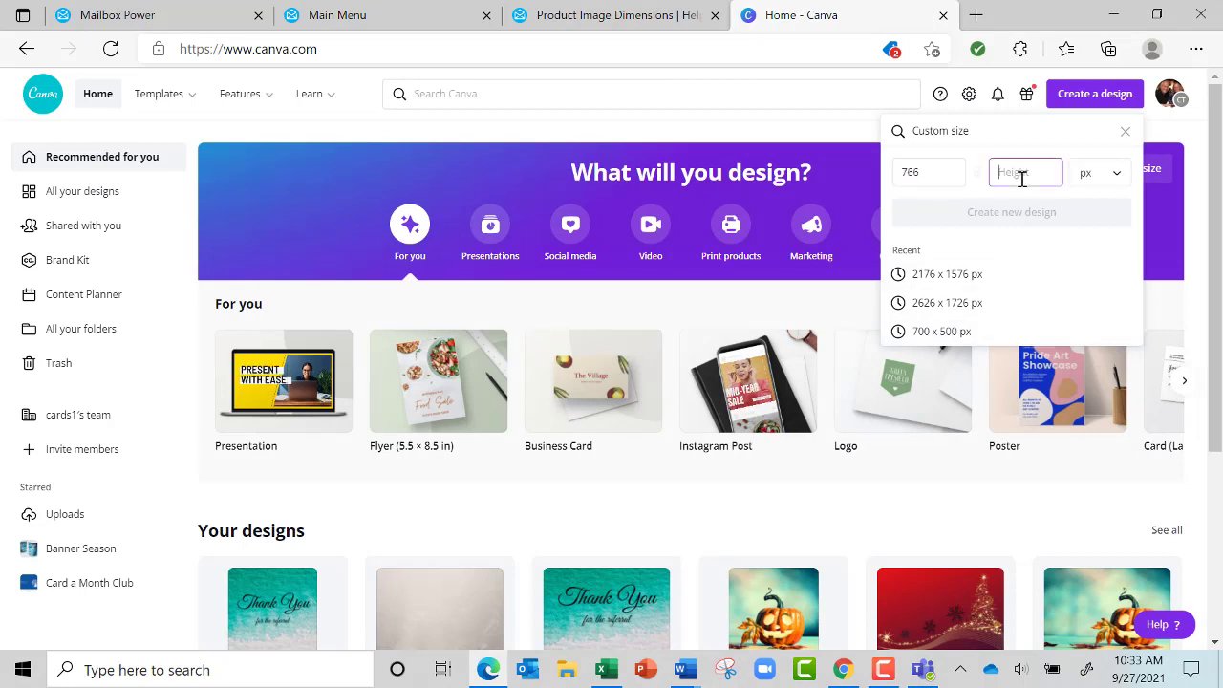
pyautogui.write('766')
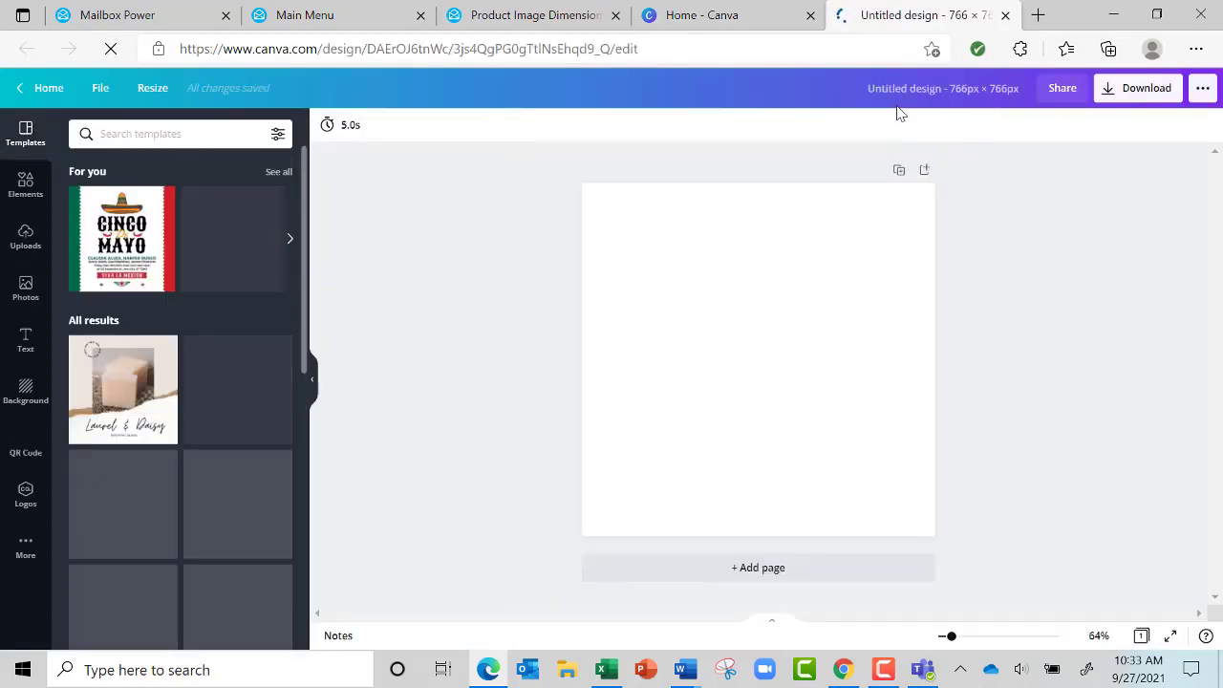
# Rename the untitled design to 'Food Label'.
pyautogui.click(920, 92)
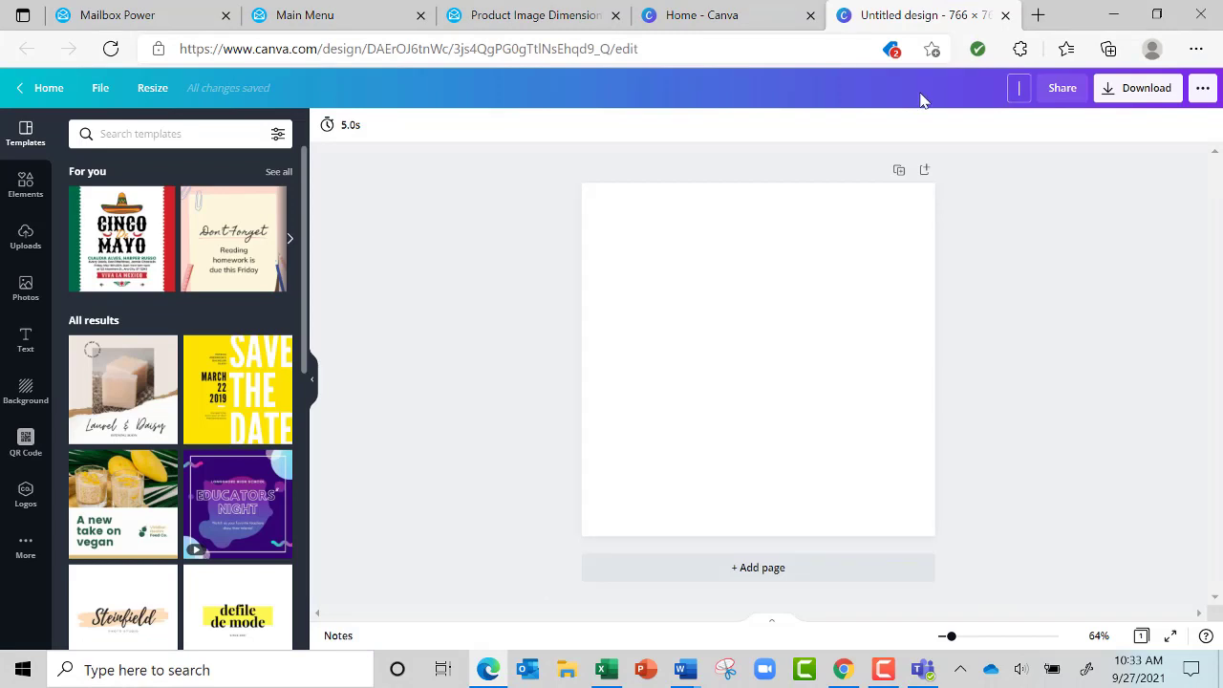
pyautogui.write('Food Label')
pyautogui.press('Return')
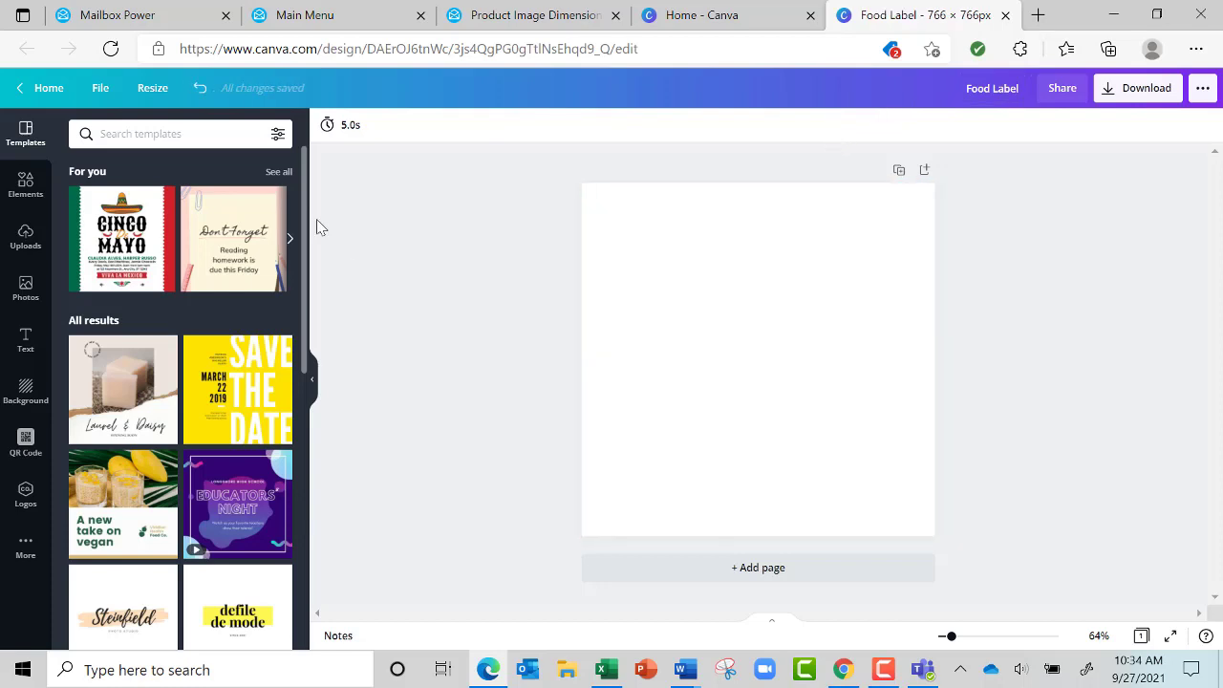
# Search templates for 'Thank you' and apply the pastel handwritten 'Thank you!' template.
pyautogui.click(184, 139)
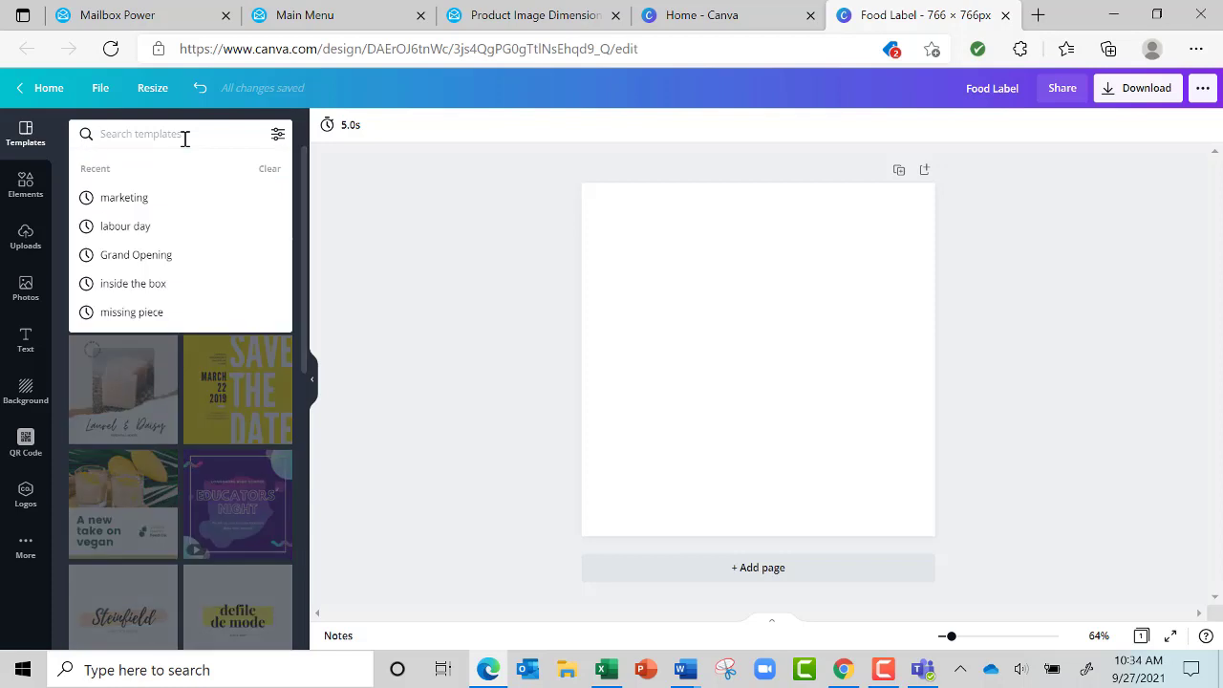
pyautogui.write('Thank you')
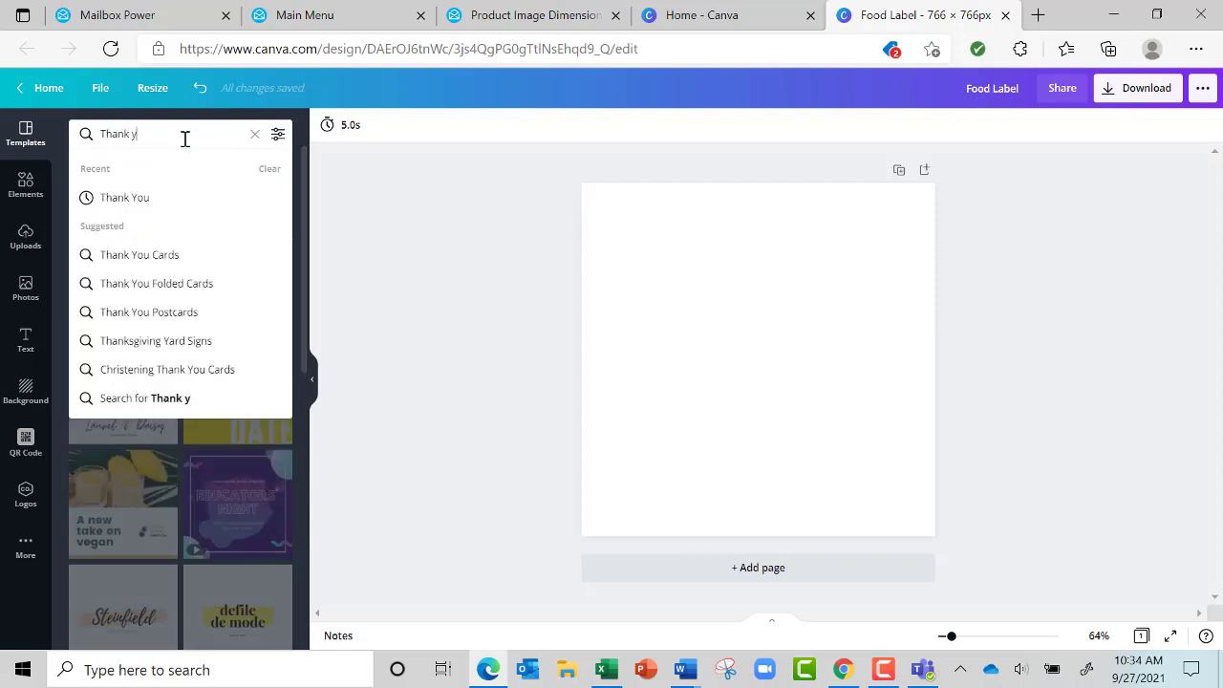
pyautogui.press('Return')
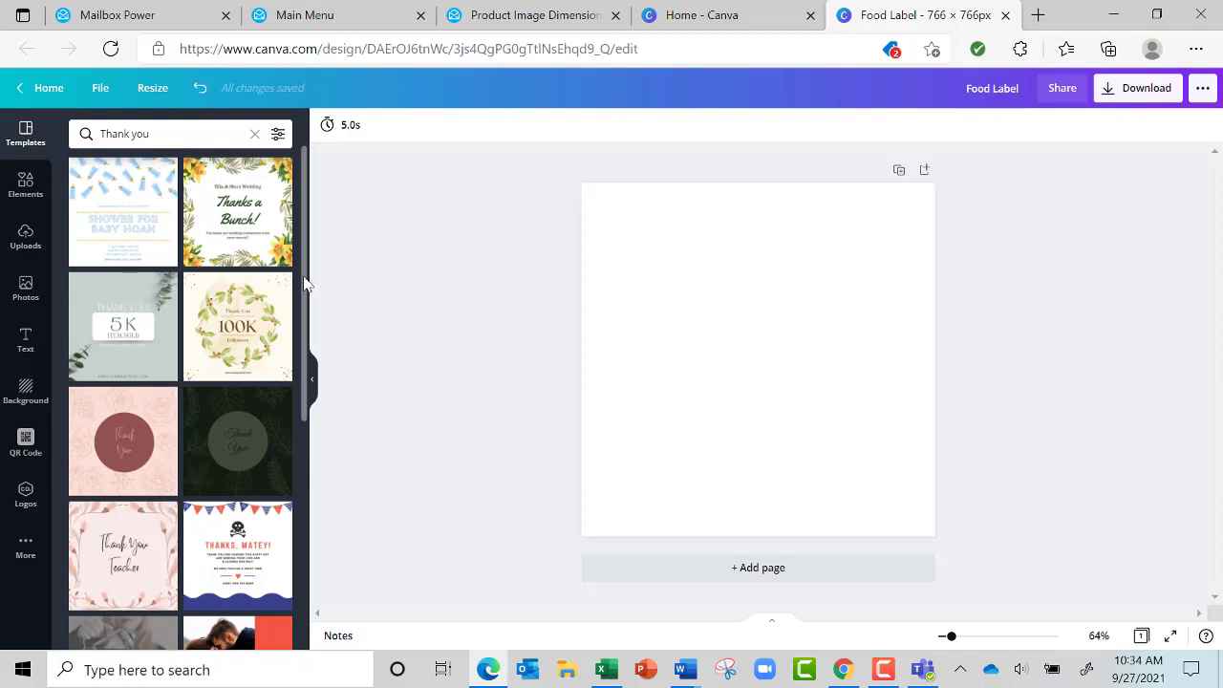
pyautogui.moveTo(304, 284); pyautogui.dragTo(333, 506)
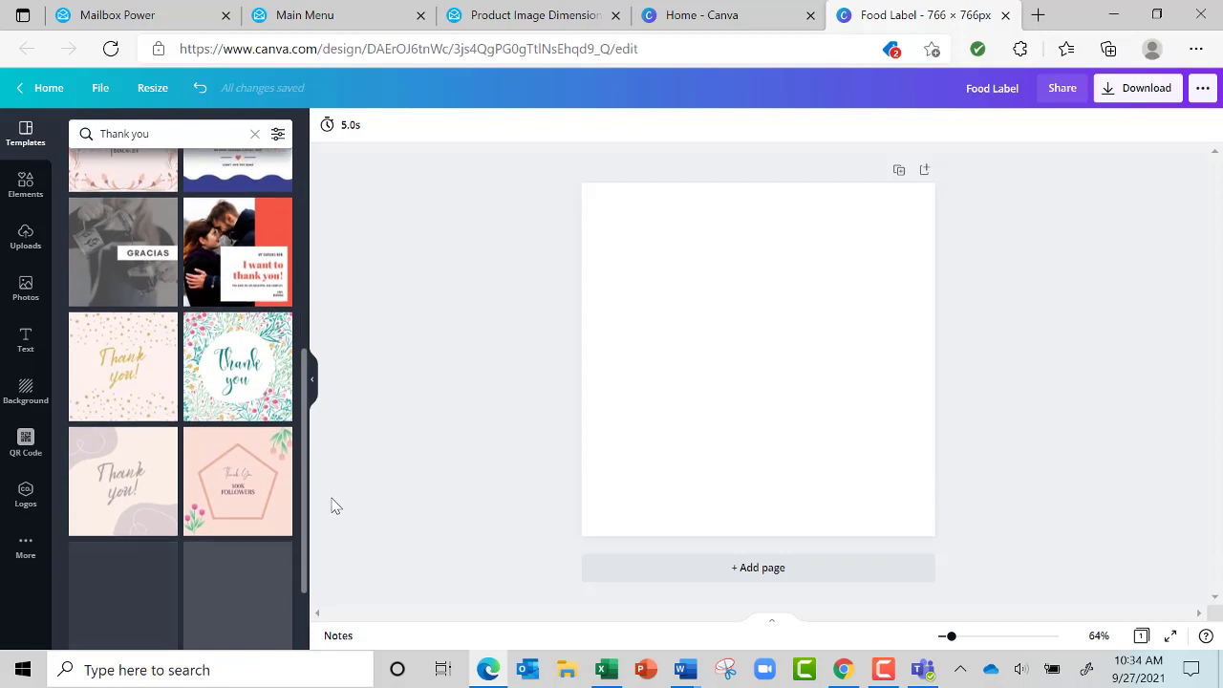
pyautogui.click(108, 485)
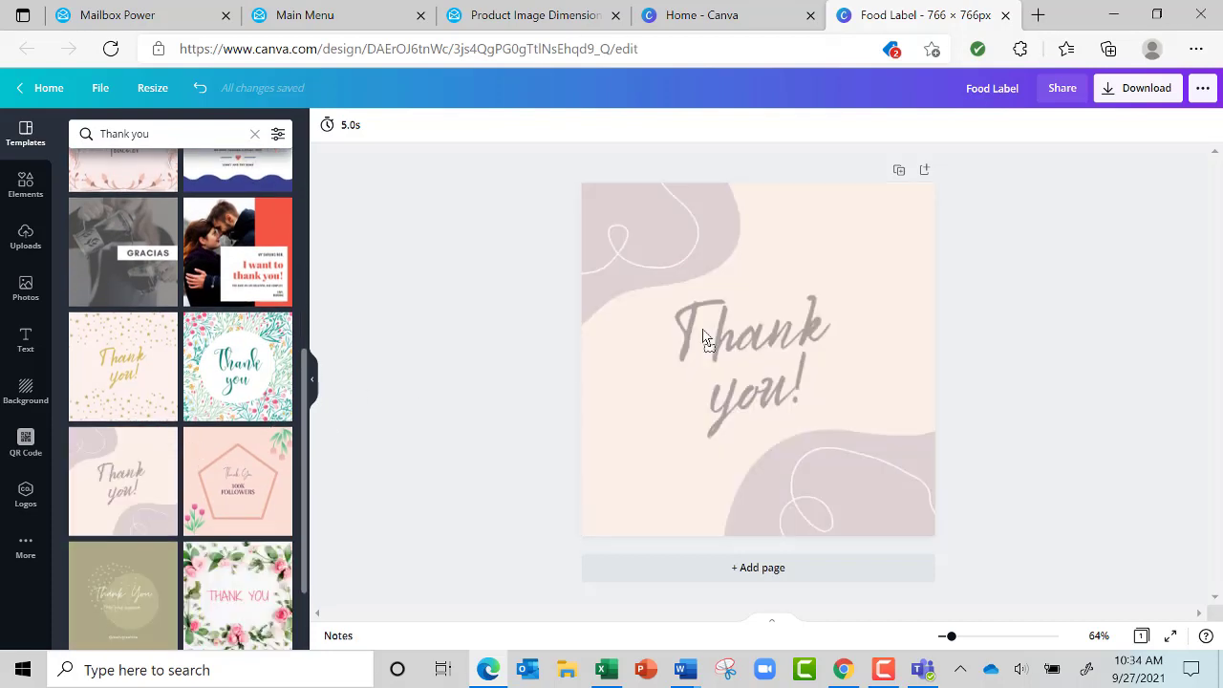
# Widen the 'Thank you!' text box, join the text onto one line, and shift it left and down.
pyautogui.click(751, 374)
pyautogui.moveTo(897, 346); pyautogui.dragTo(971, 331)
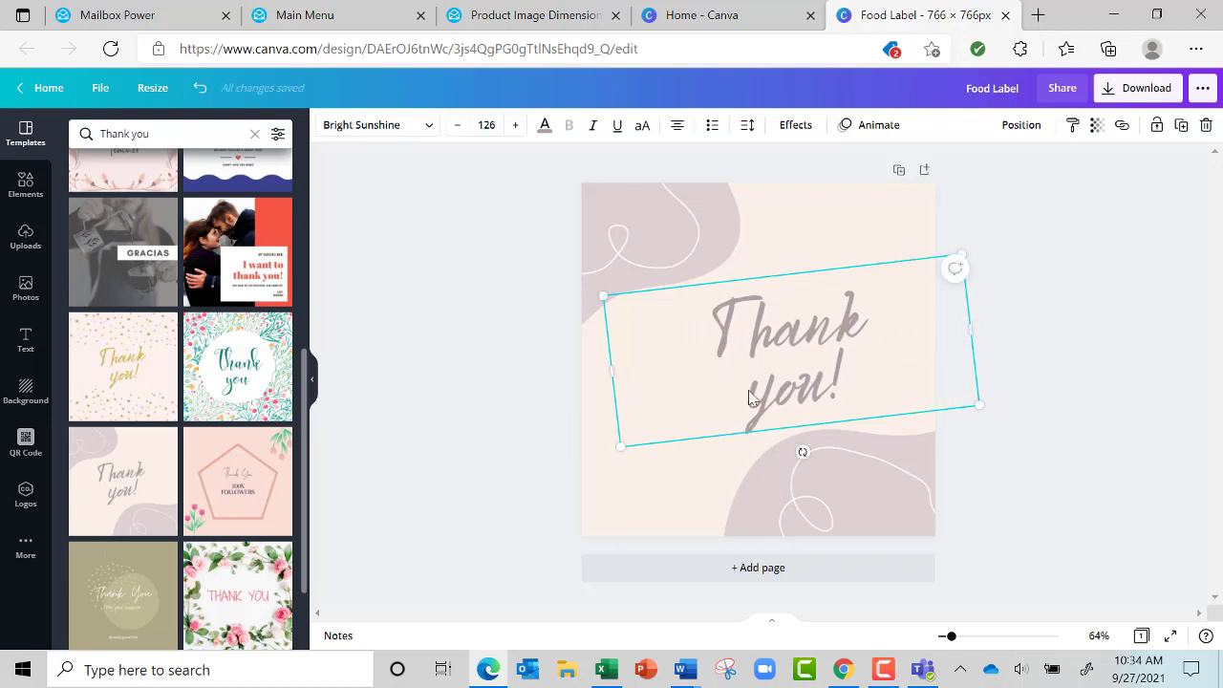
pyautogui.click(750, 396)
pyautogui.click(748, 392)
pyautogui.press('BackSpace')
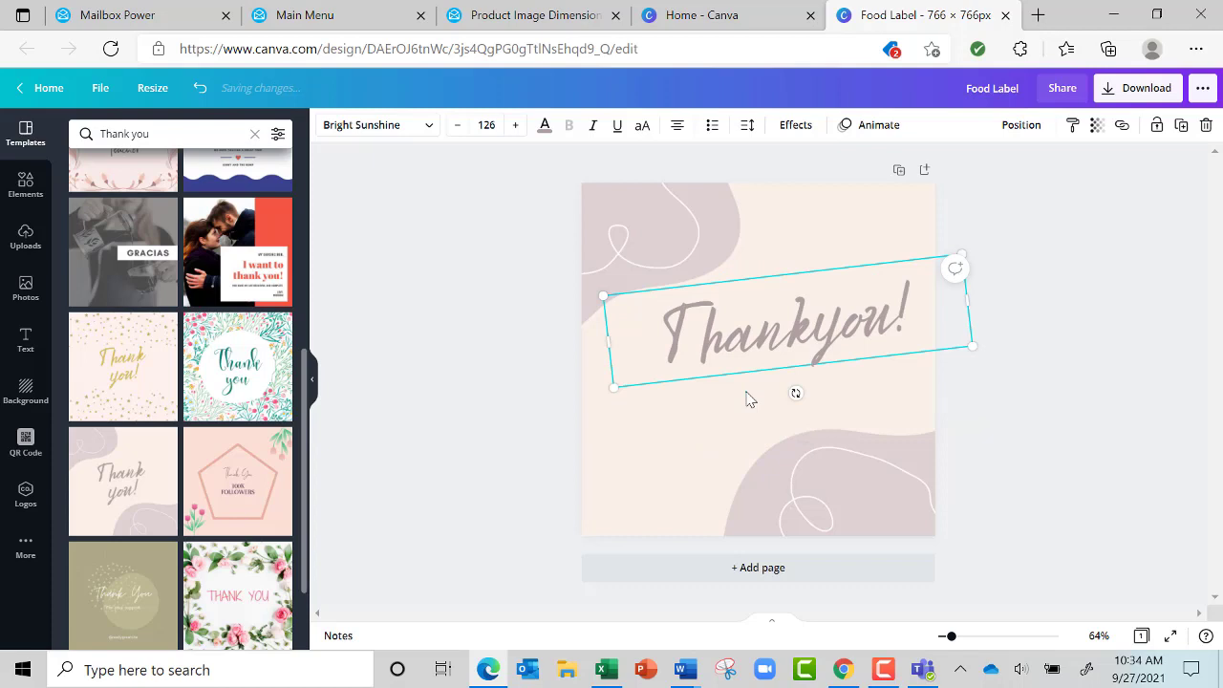
pyautogui.click(745, 396)
pyautogui.click(813, 331)
pyautogui.click(814, 332)
pyautogui.click(820, 332)
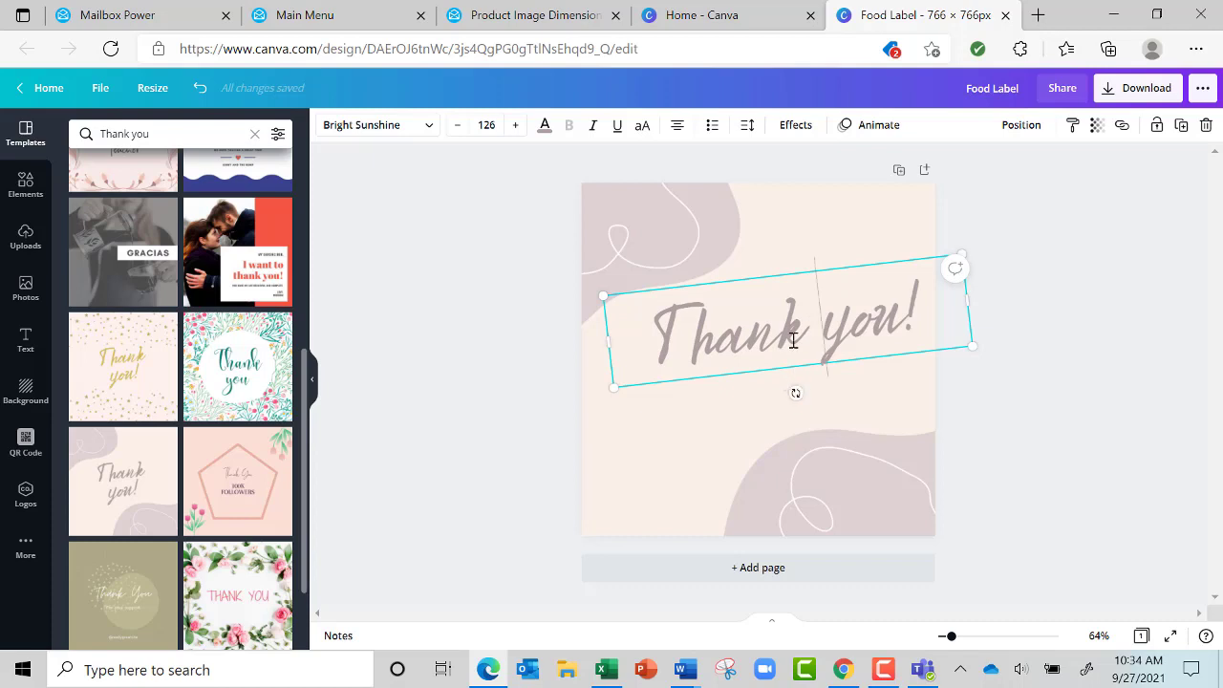
pyautogui.moveTo(784, 268); pyautogui.dragTo(756, 275)
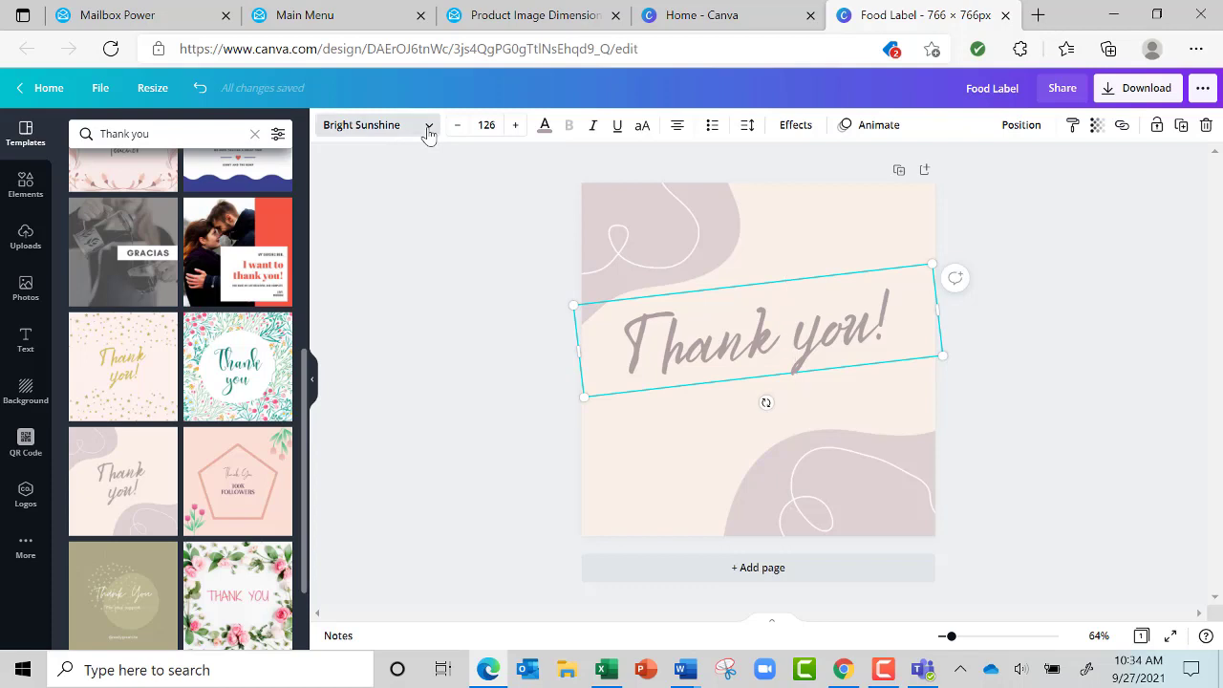
# Change the 'Thank you!' font to Great Vibes.
pyautogui.click(429, 133)
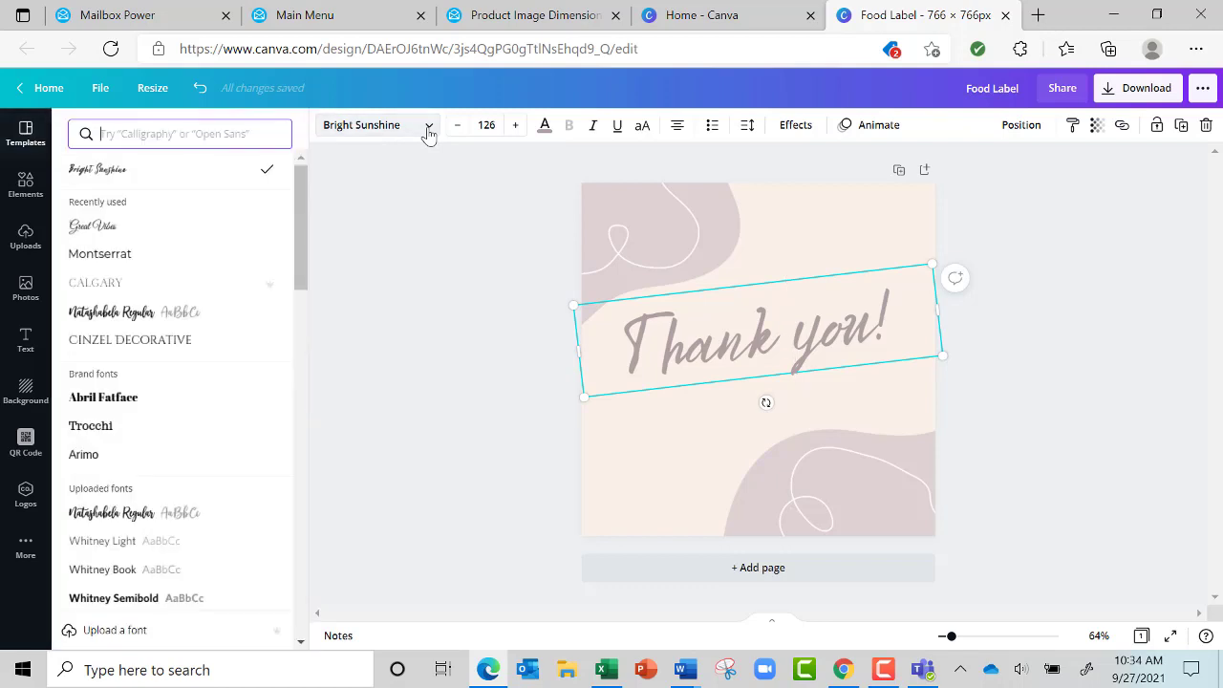
pyautogui.click(124, 235)
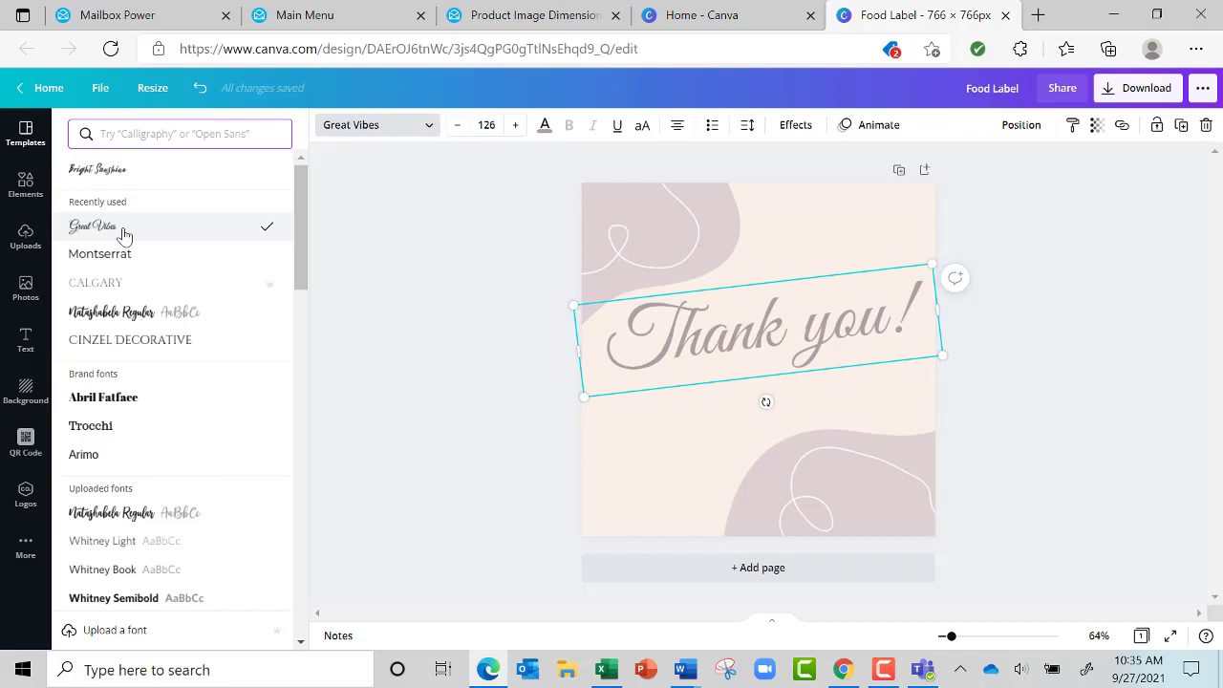
pyautogui.click(494, 385)
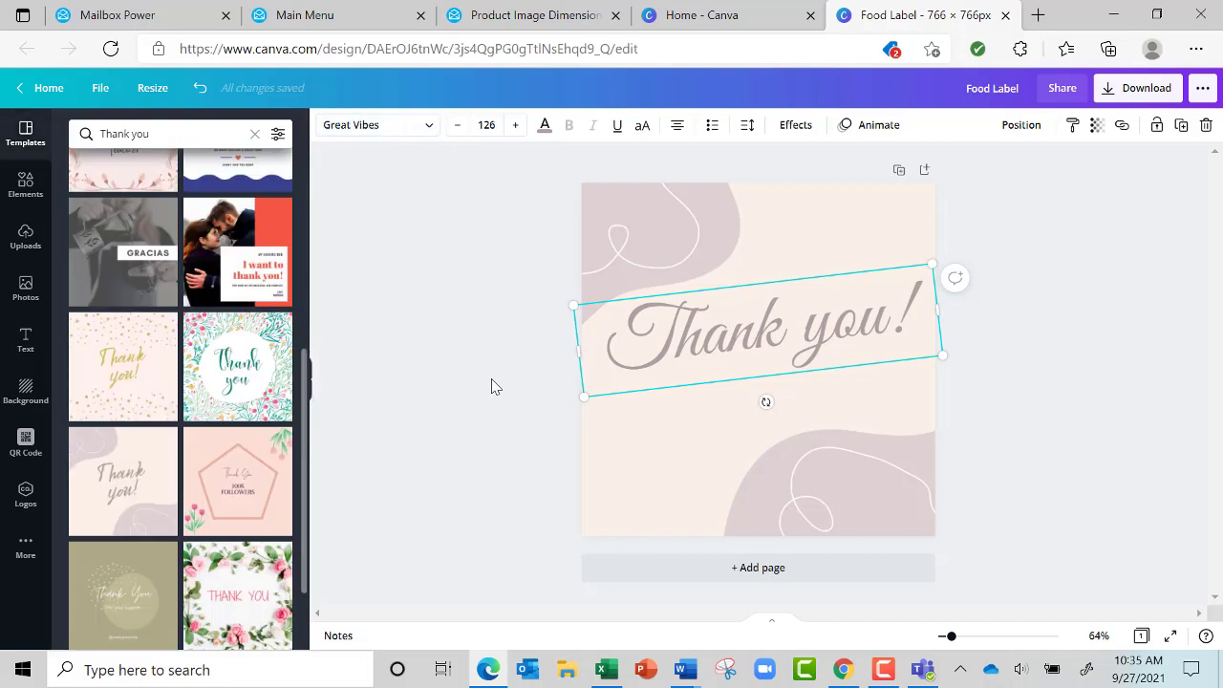
# Download the design as Food Label.png, show it in its folder, and return to the Mailbox Power dashboard.
pyautogui.click(1137, 91)
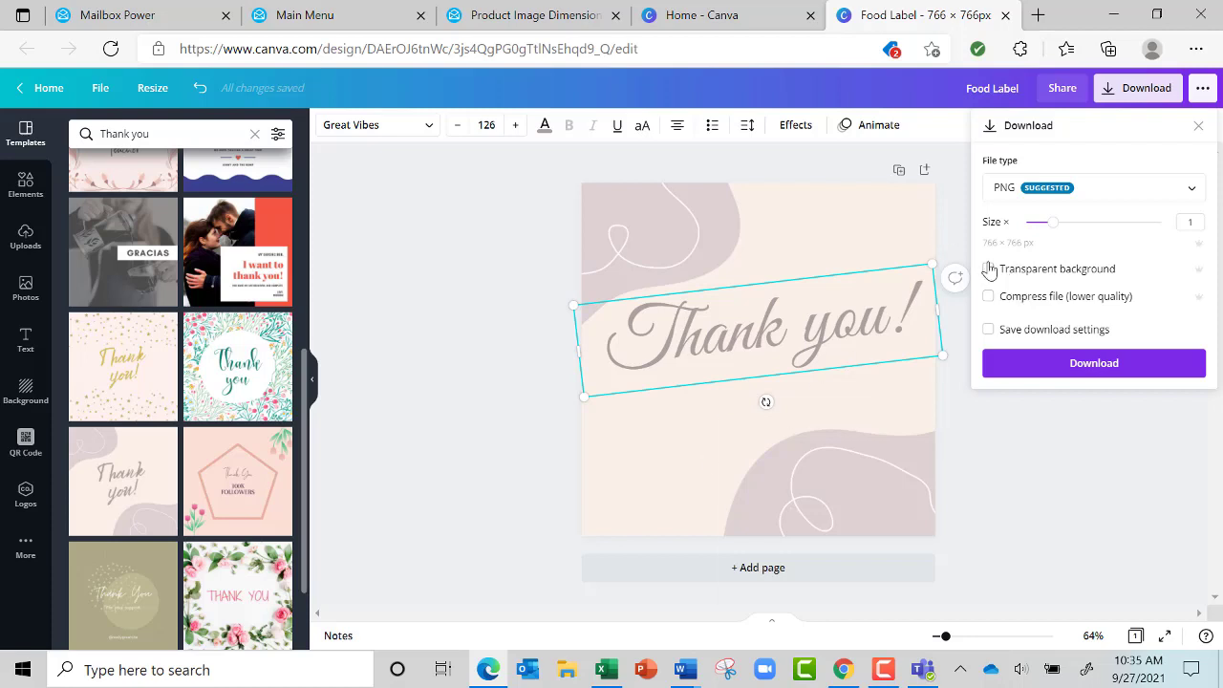
pyautogui.click(1067, 366)
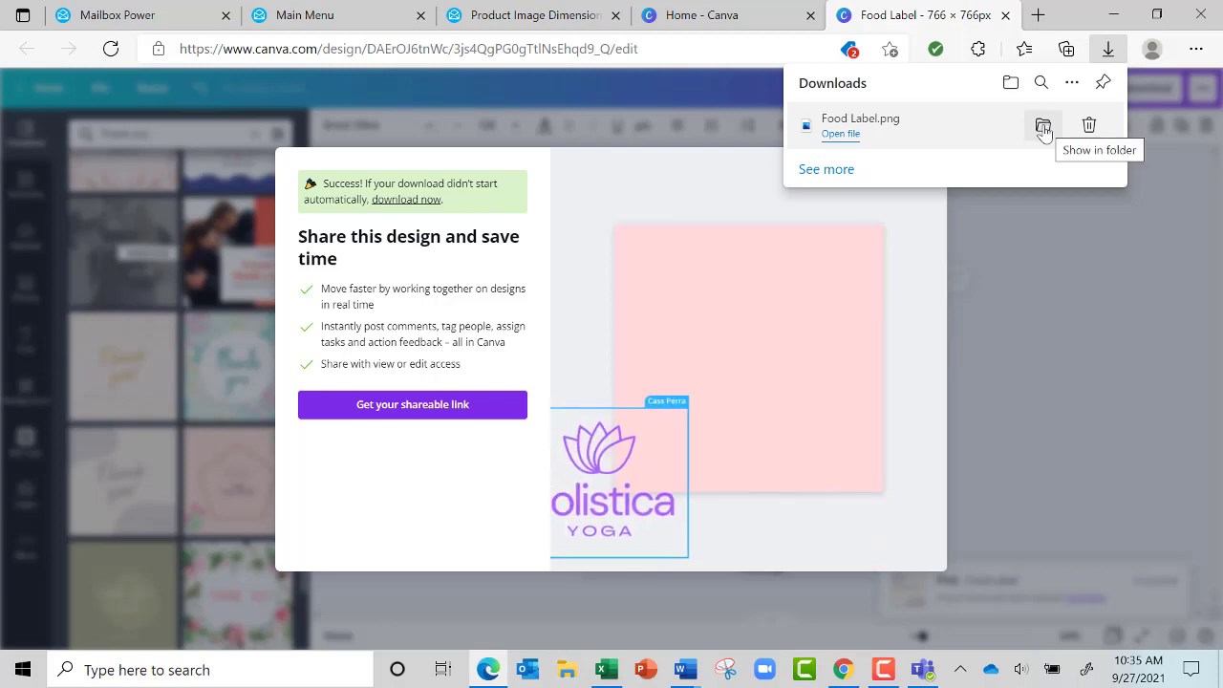
pyautogui.click(1044, 129)
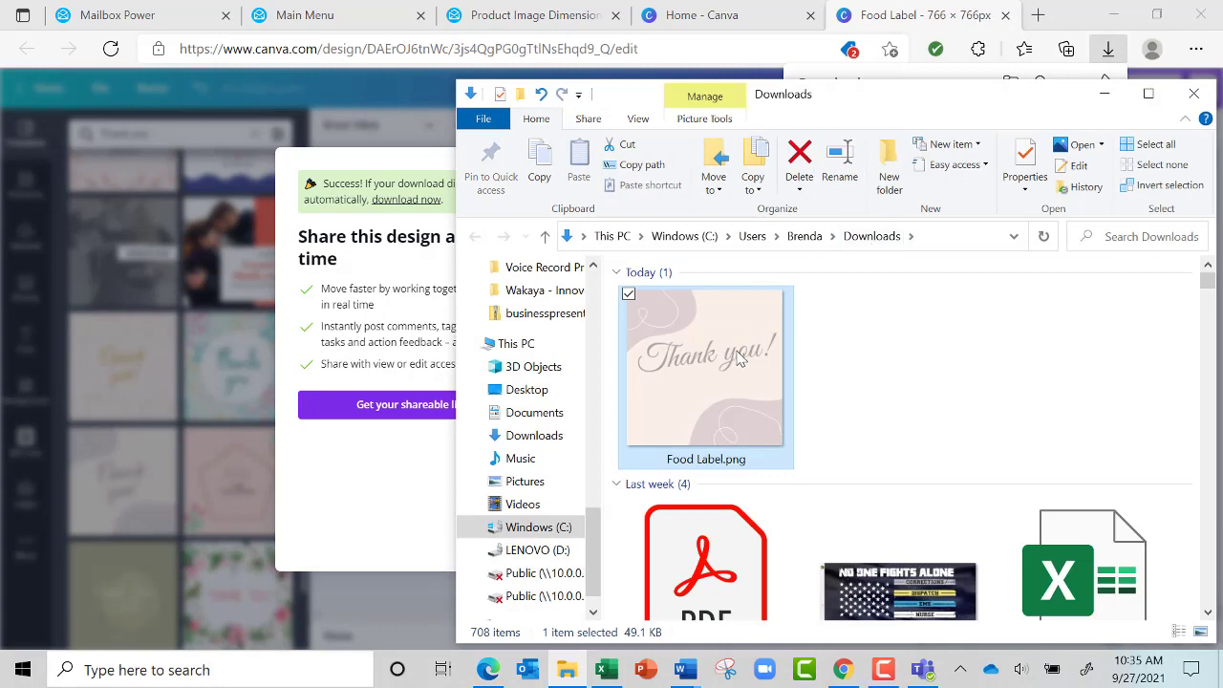
pyautogui.click(537, 16)
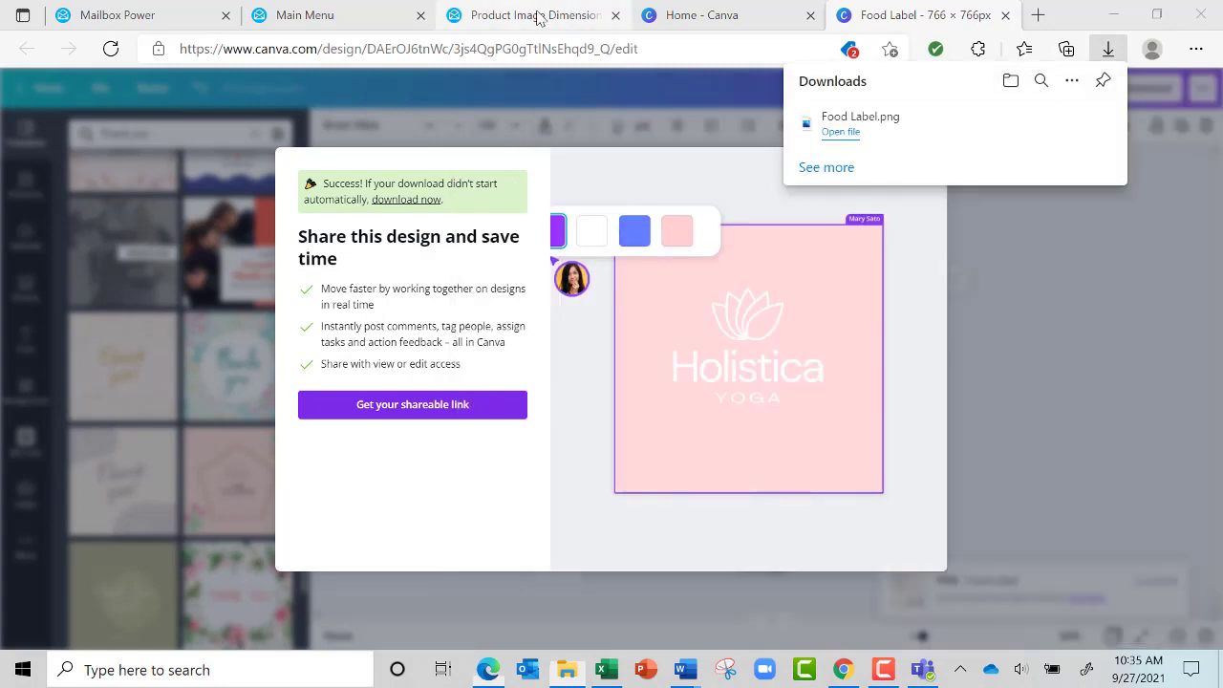
pyautogui.click(335, 16)
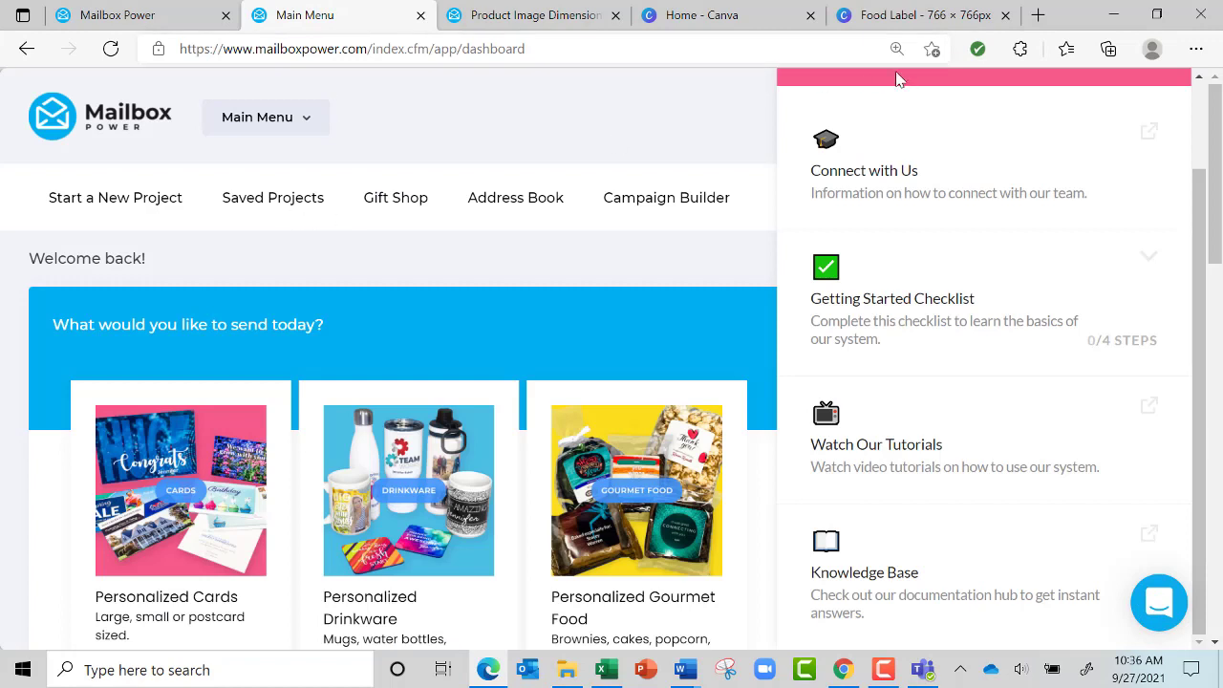
# Start a design-your-own Personalized Gourmet Food Sea Salt Caramels project named 'Thank you'.
pyautogui.click(731, 128)
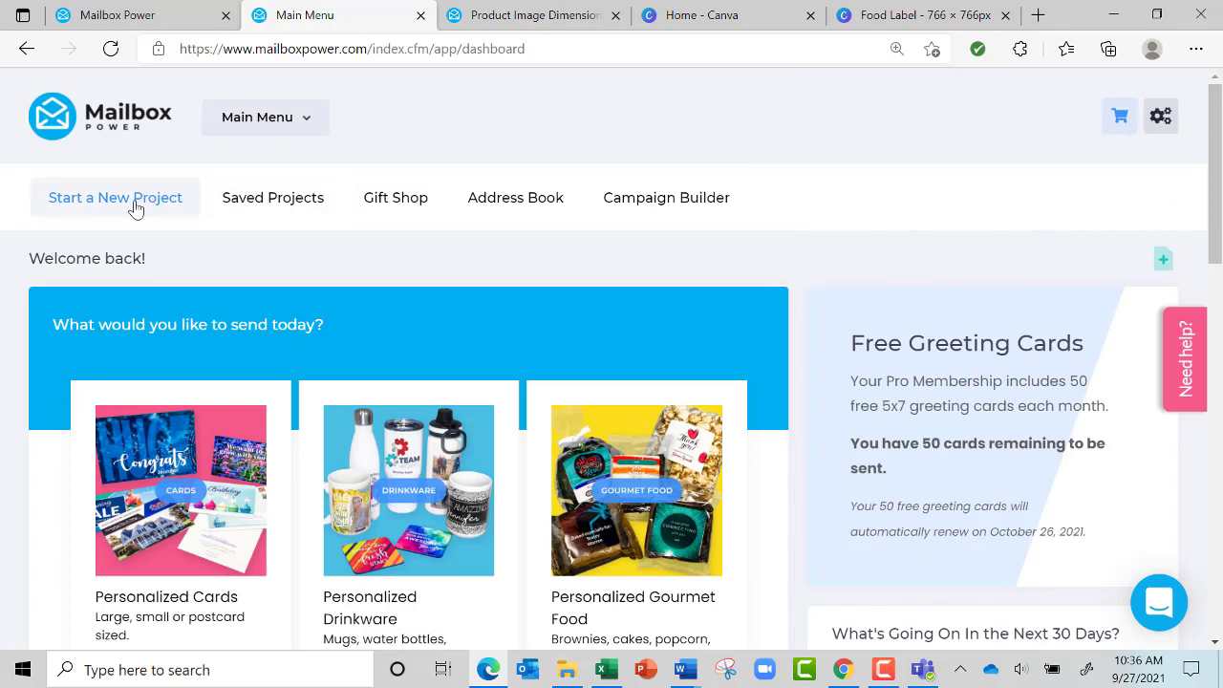
pyautogui.click(640, 495)
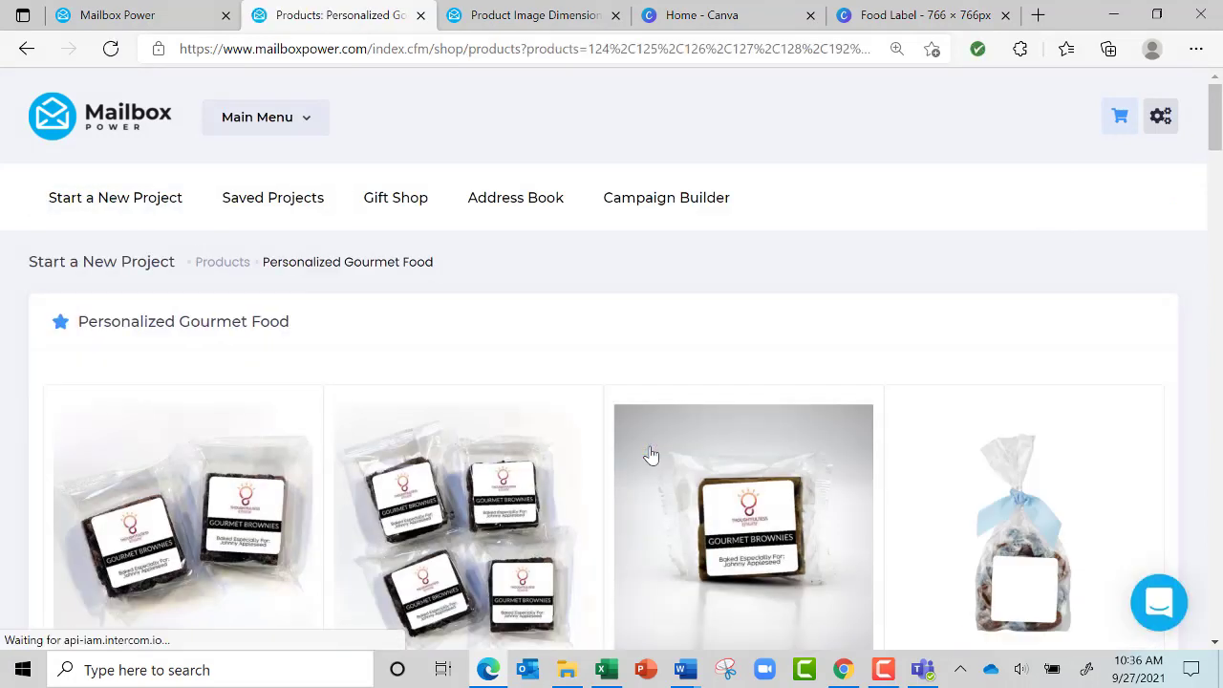
pyautogui.scroll(-3, 651, 455)
pyautogui.scroll(-1, 650, 455)
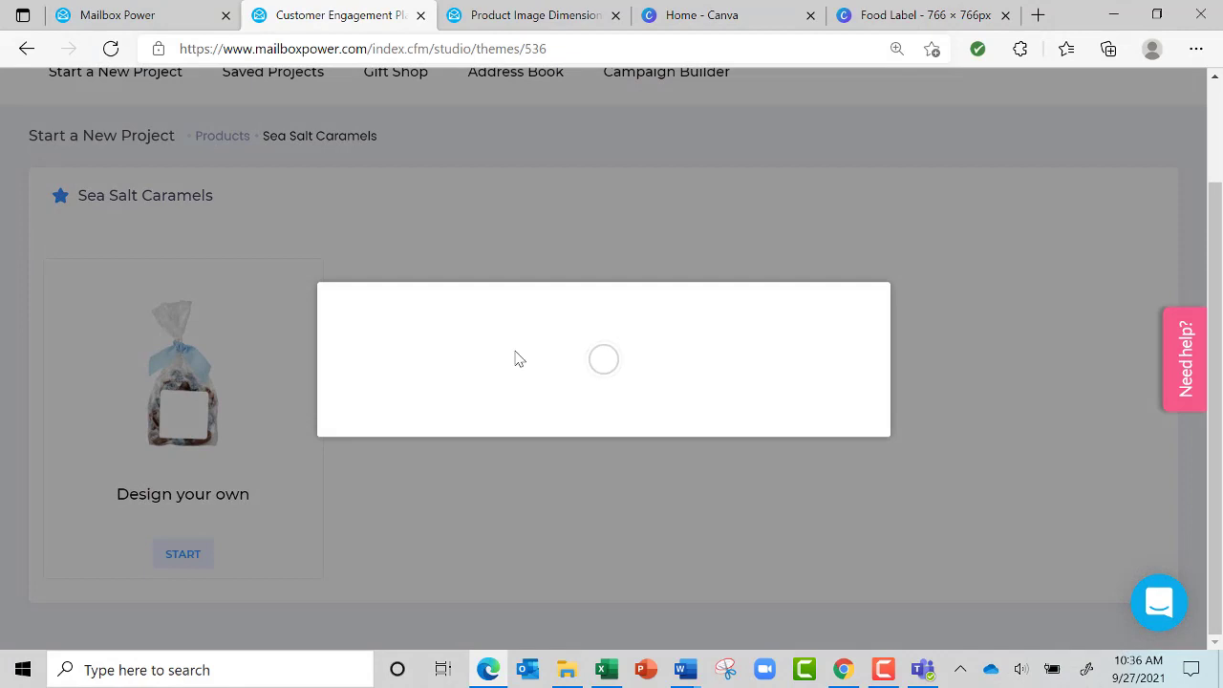
pyautogui.write('Thank you')
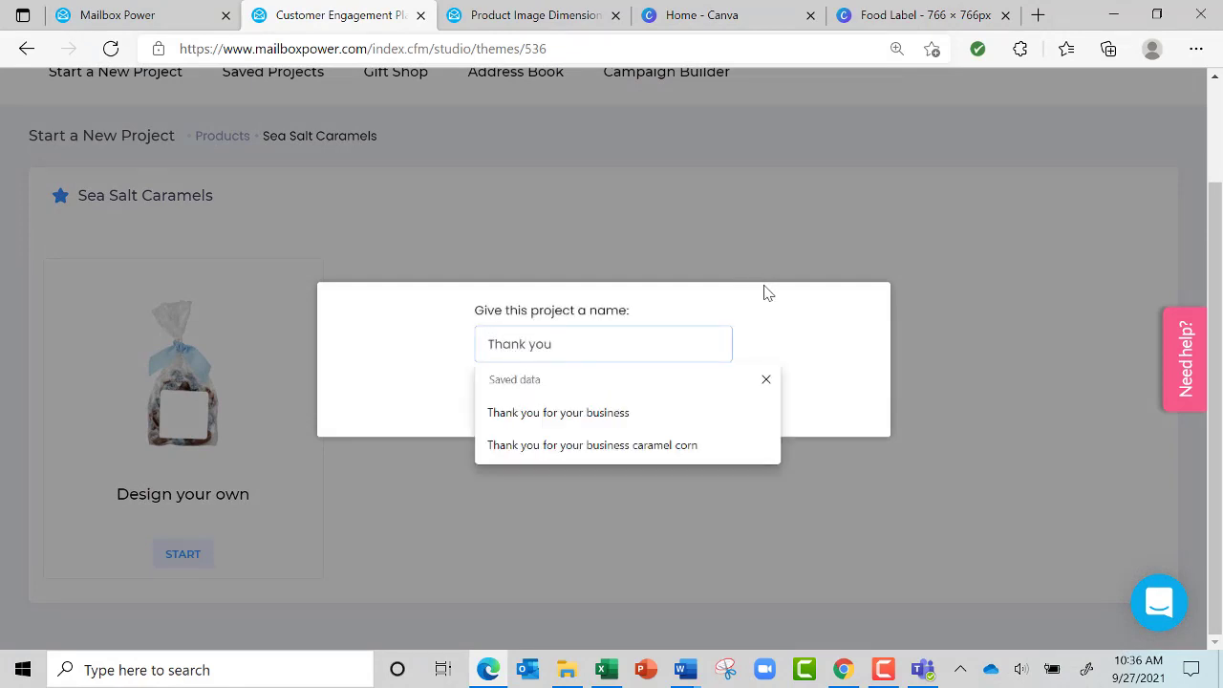
pyautogui.click(766, 294)
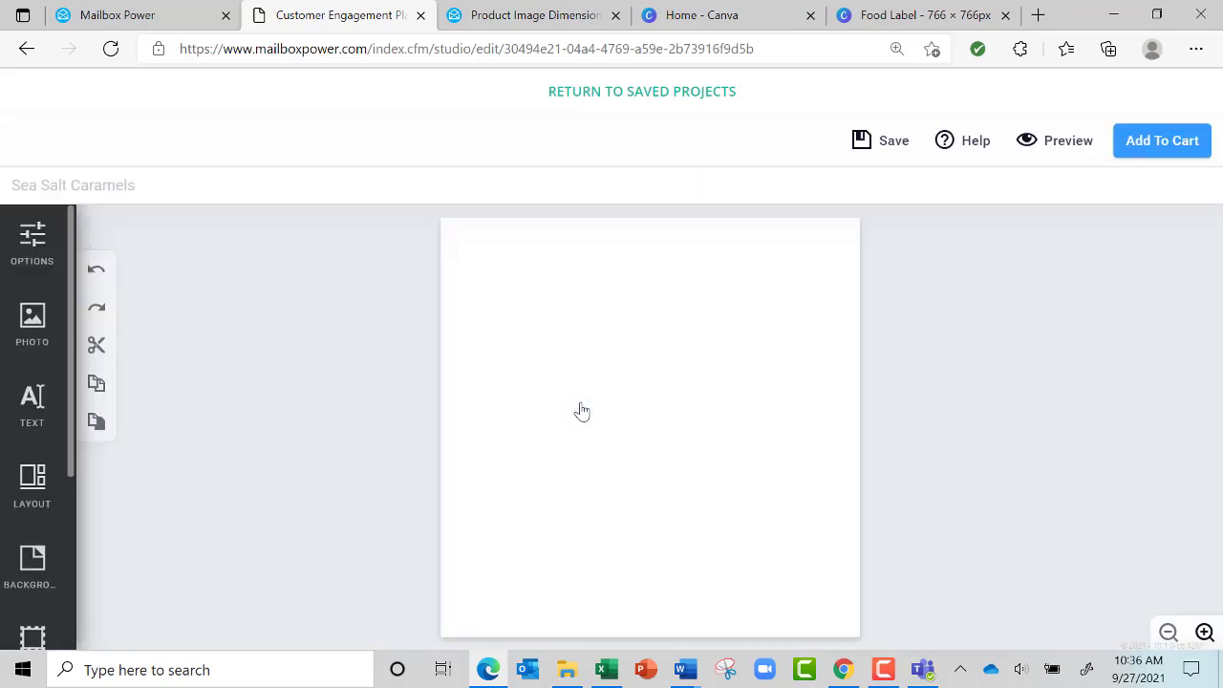
# Upload Food Label.png from Downloads and set it as the full-label background.
pyautogui.click(33, 323)
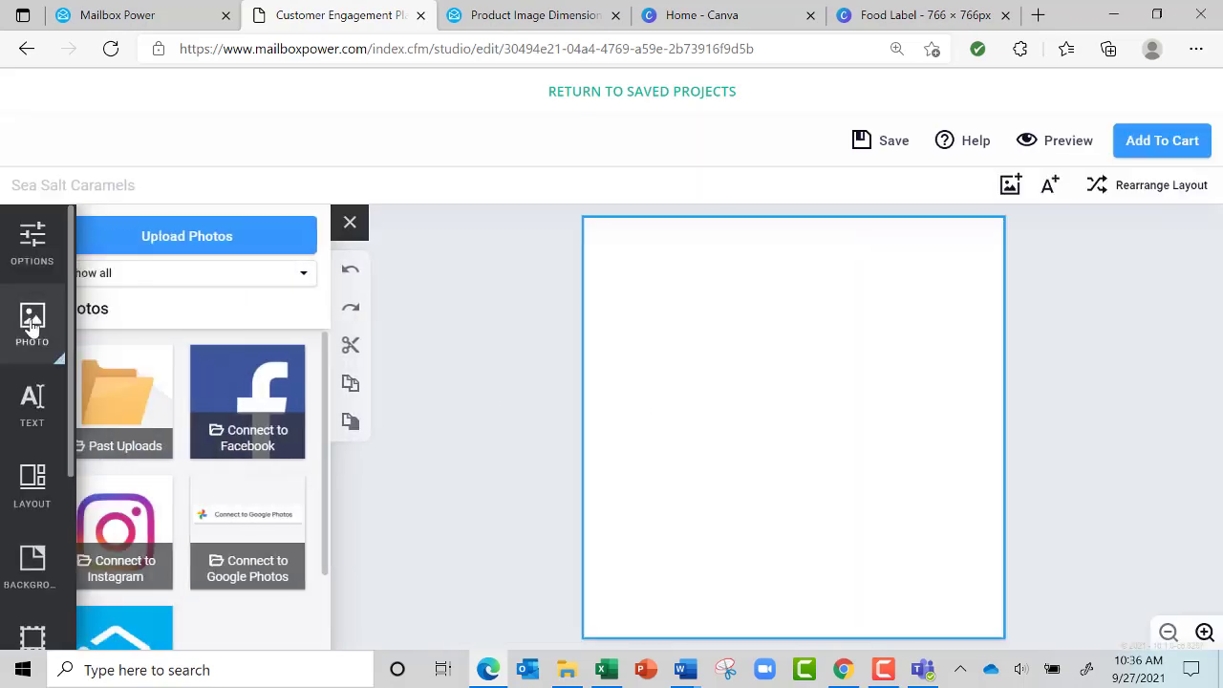
pyautogui.click(212, 239)
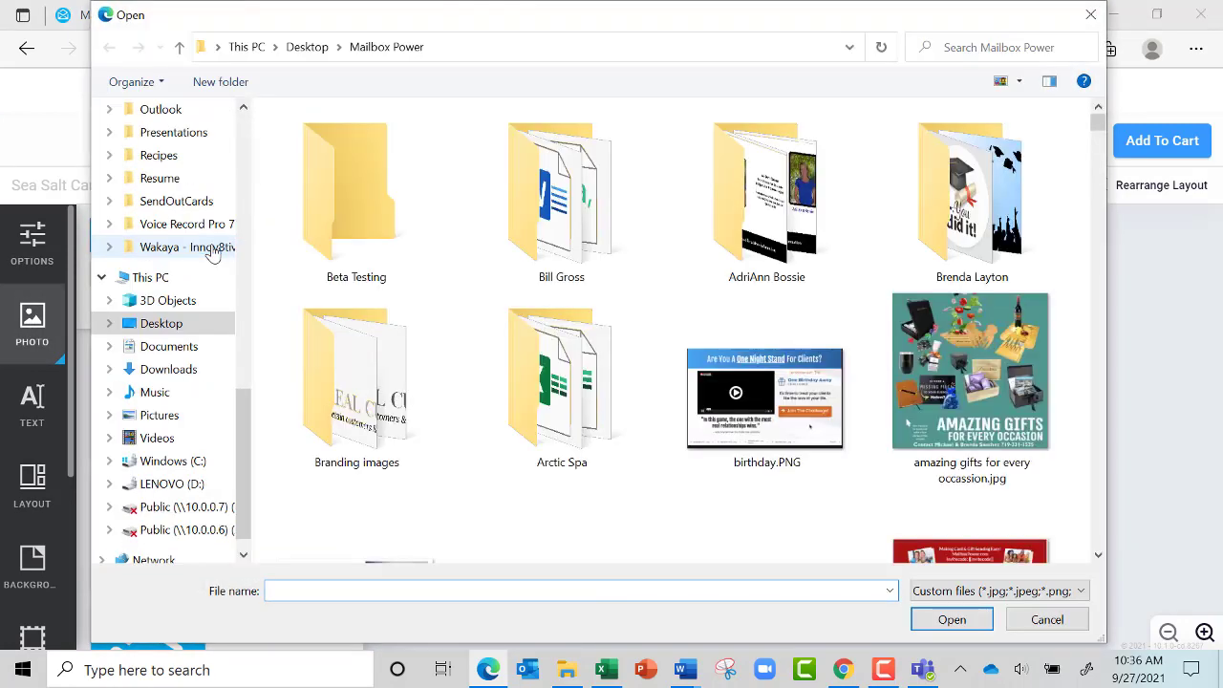
pyautogui.click(172, 371)
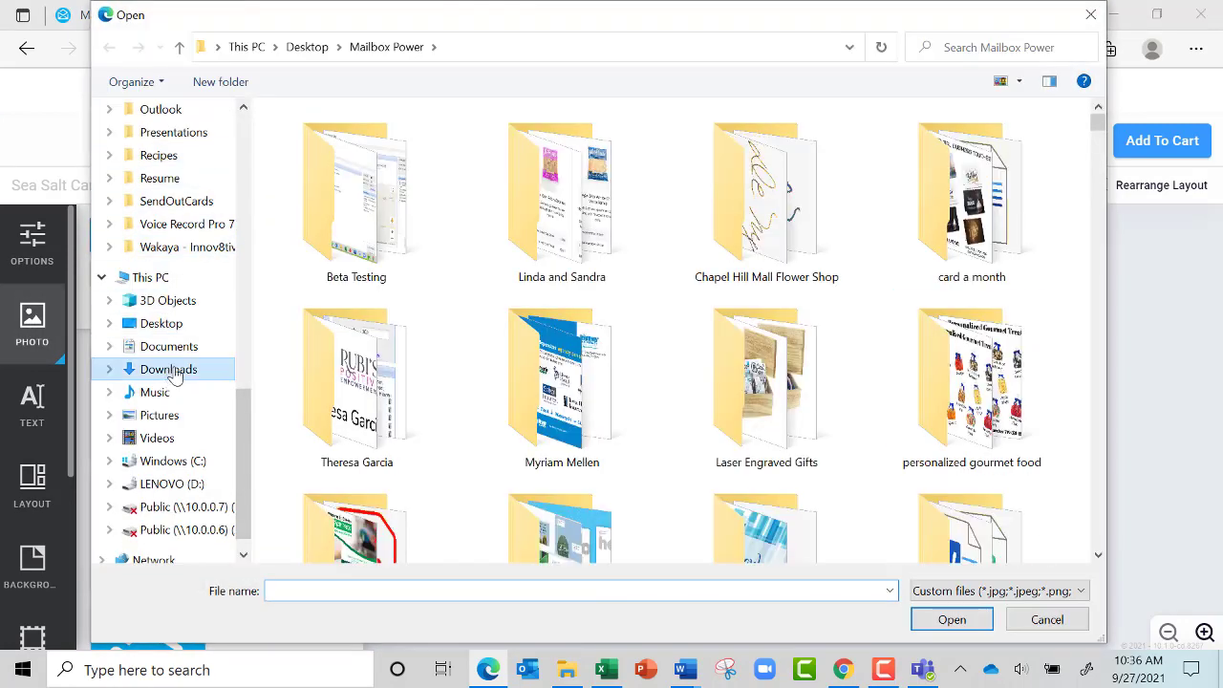
pyautogui.click(308, 170)
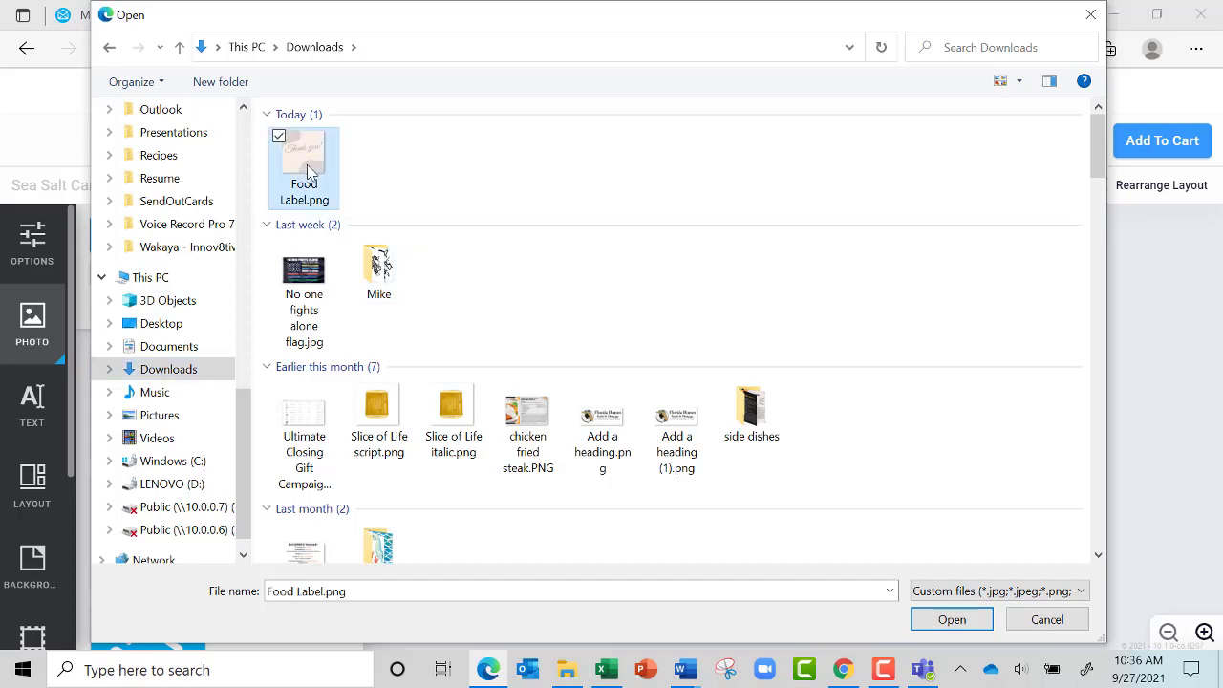
pyautogui.click(929, 619)
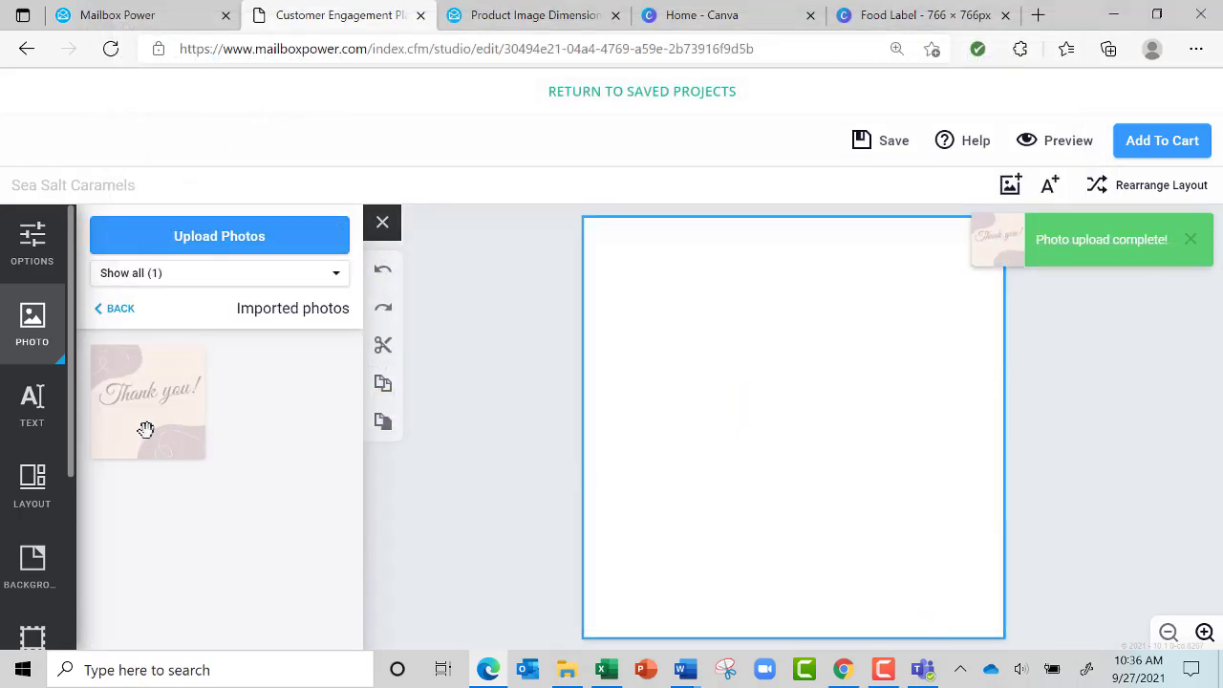
pyautogui.moveTo(104, 418); pyautogui.dragTo(764, 412)
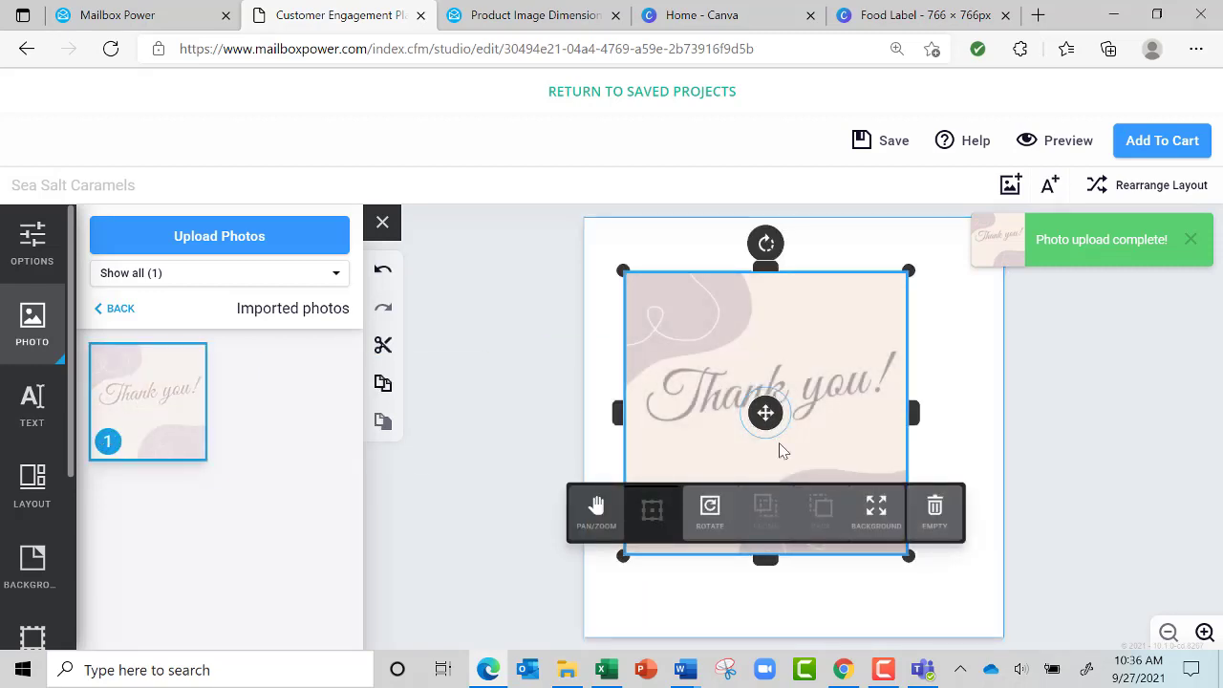
pyautogui.click(874, 509)
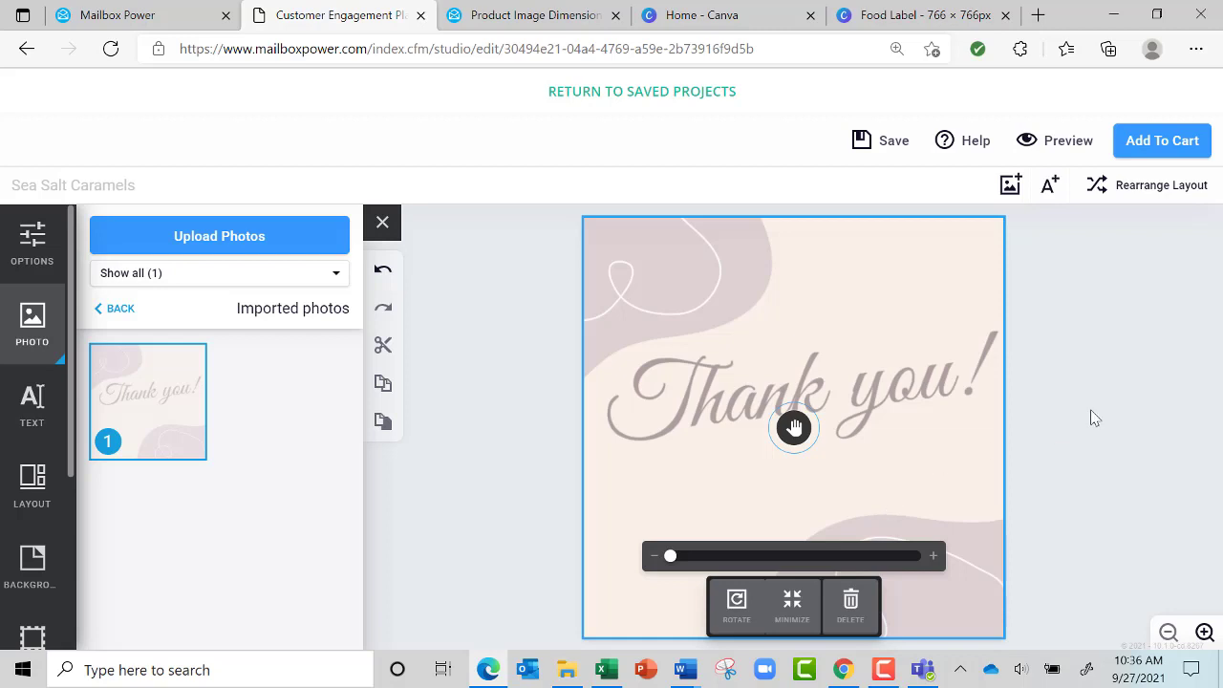
# Add an empty text box to the label in Great Vibes at size 12.
pyautogui.click(32, 406)
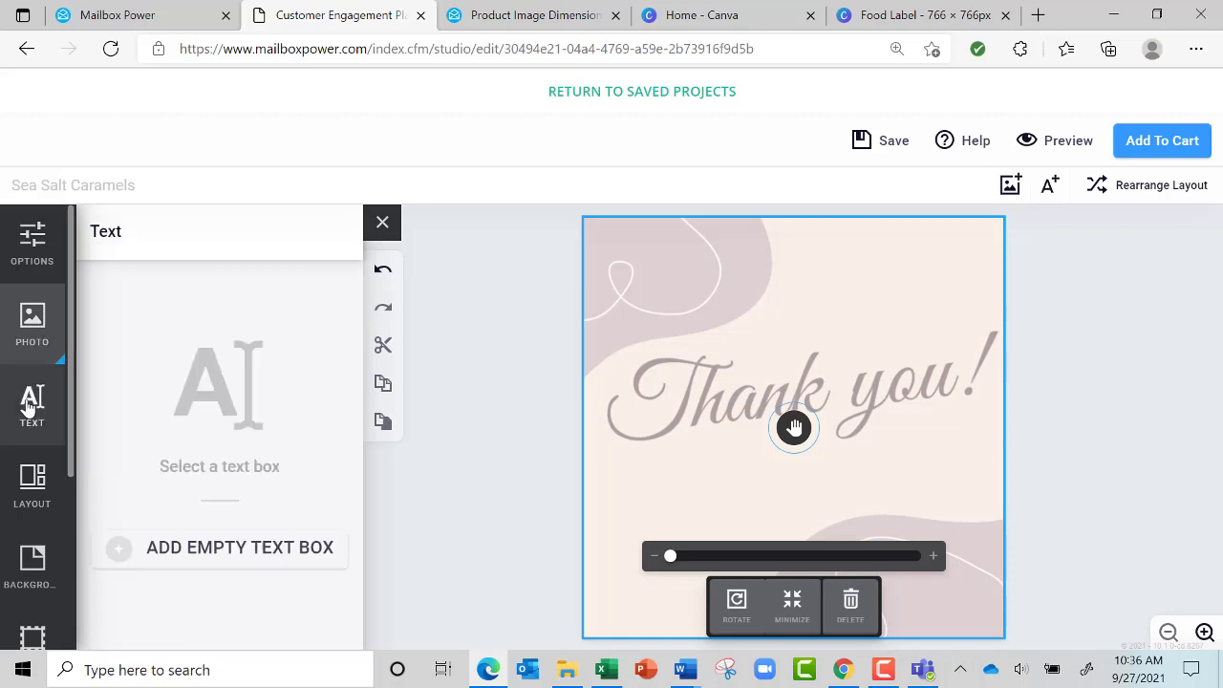
pyautogui.click(183, 547)
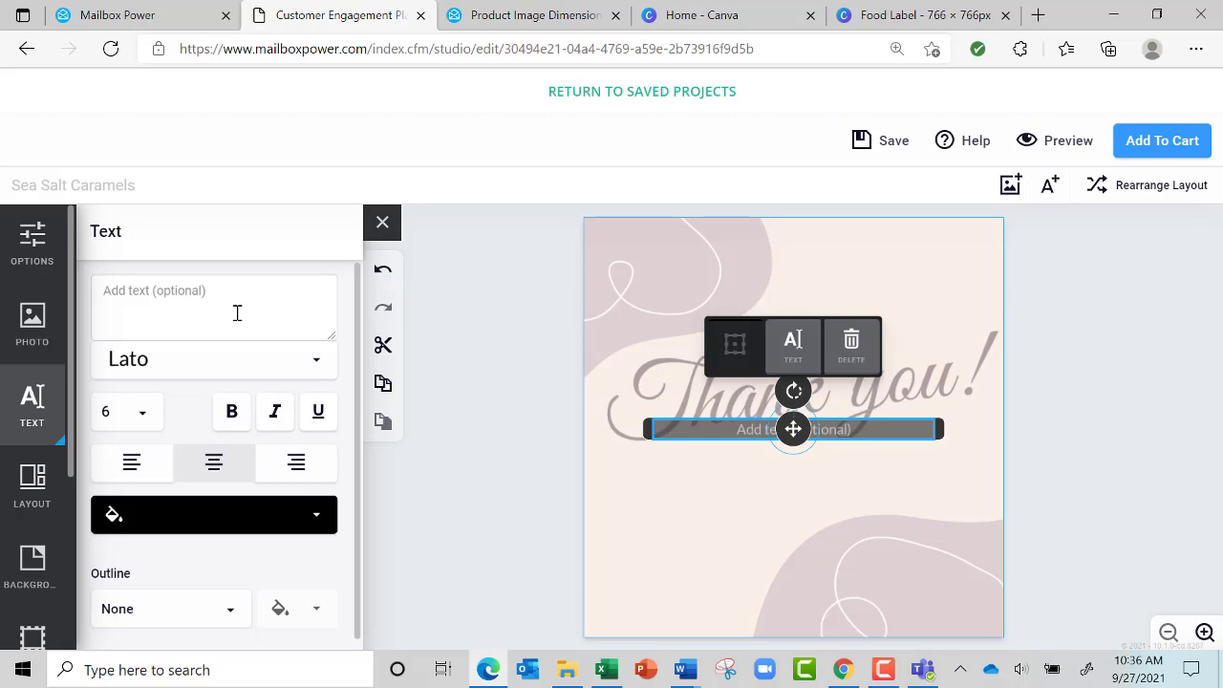
pyautogui.click(218, 368)
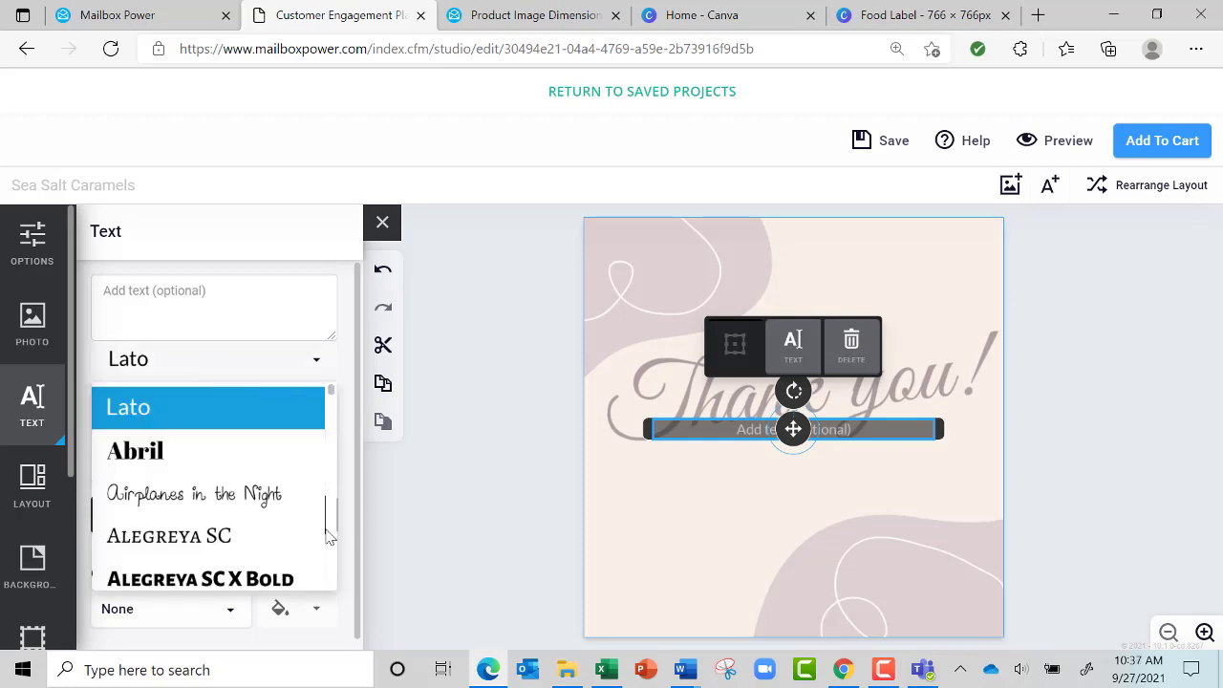
pyautogui.scroll(-5, 327, 537)
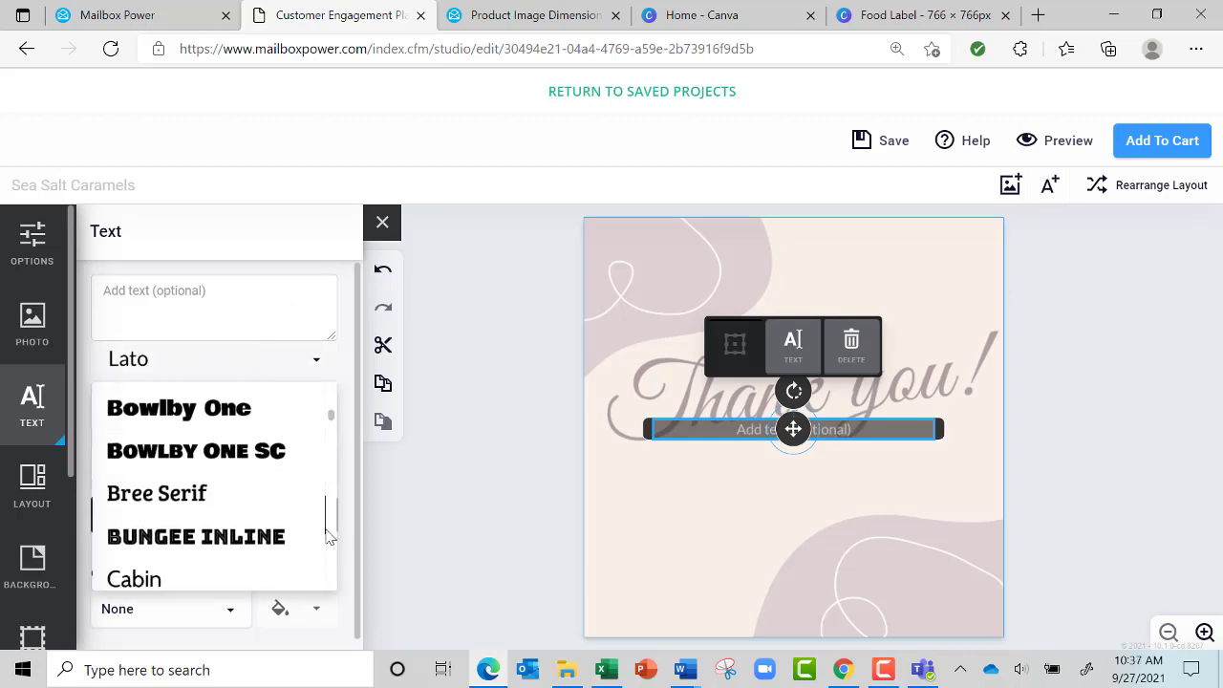
pyautogui.scroll(-10, 328, 537)
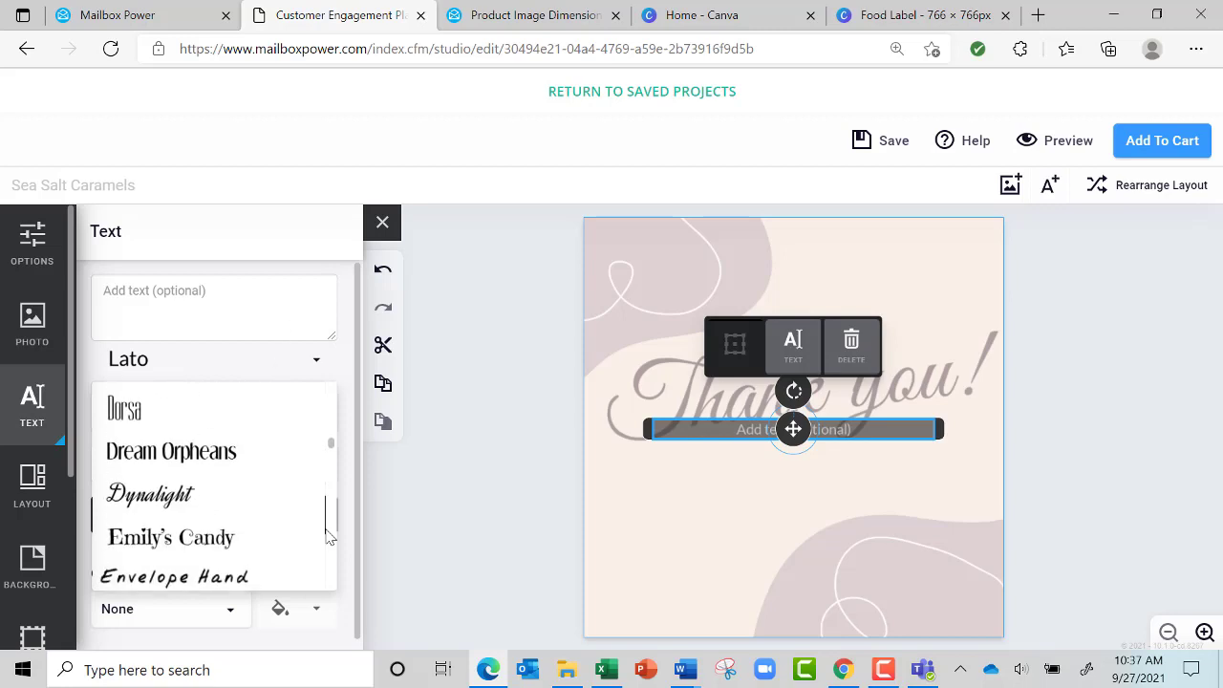
pyautogui.scroll(-10, 328, 537)
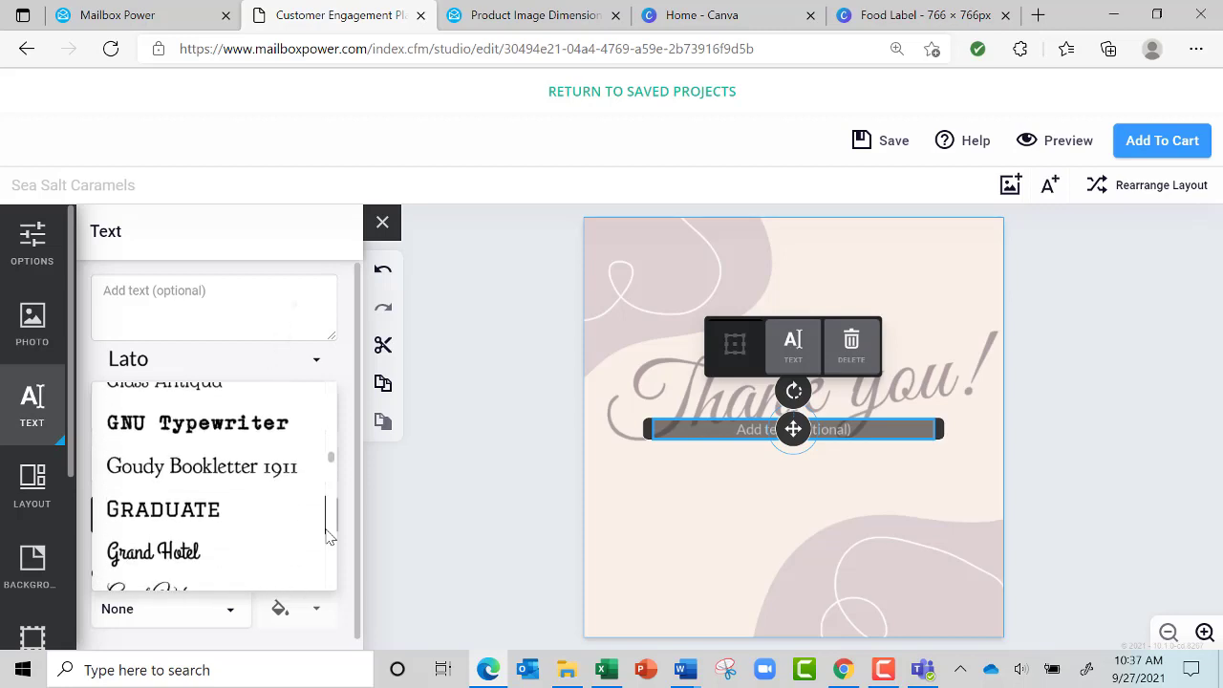
pyautogui.scroll(-3, 328, 537)
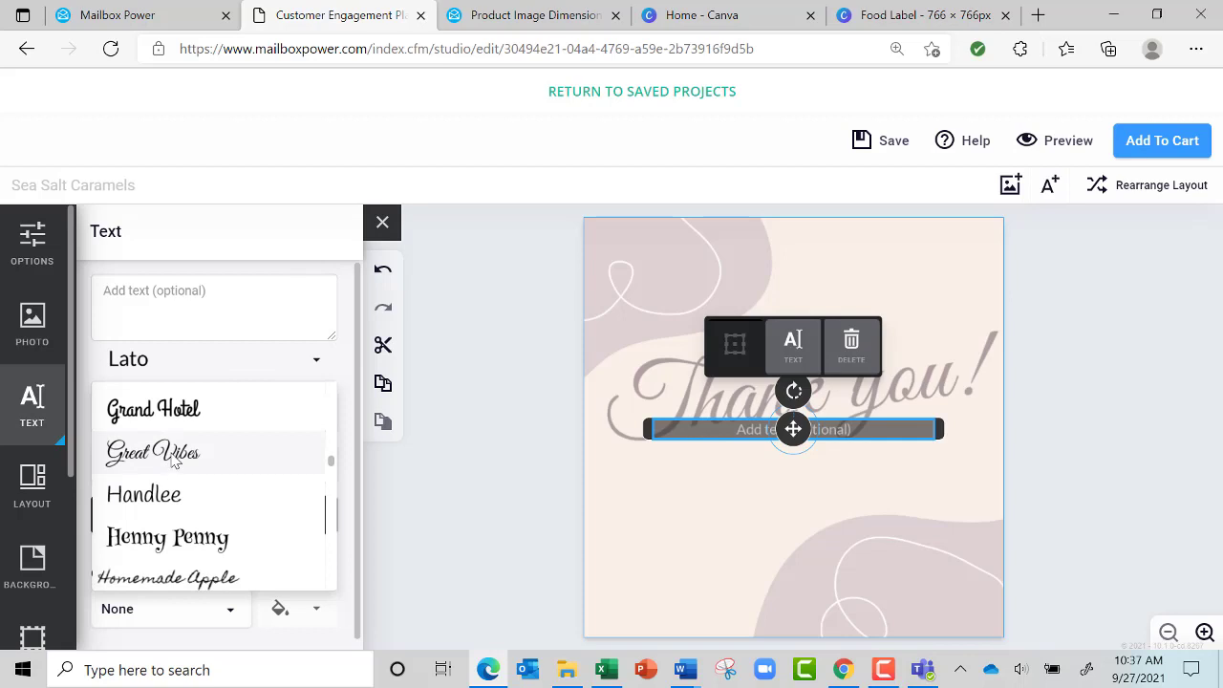
pyautogui.click(175, 457)
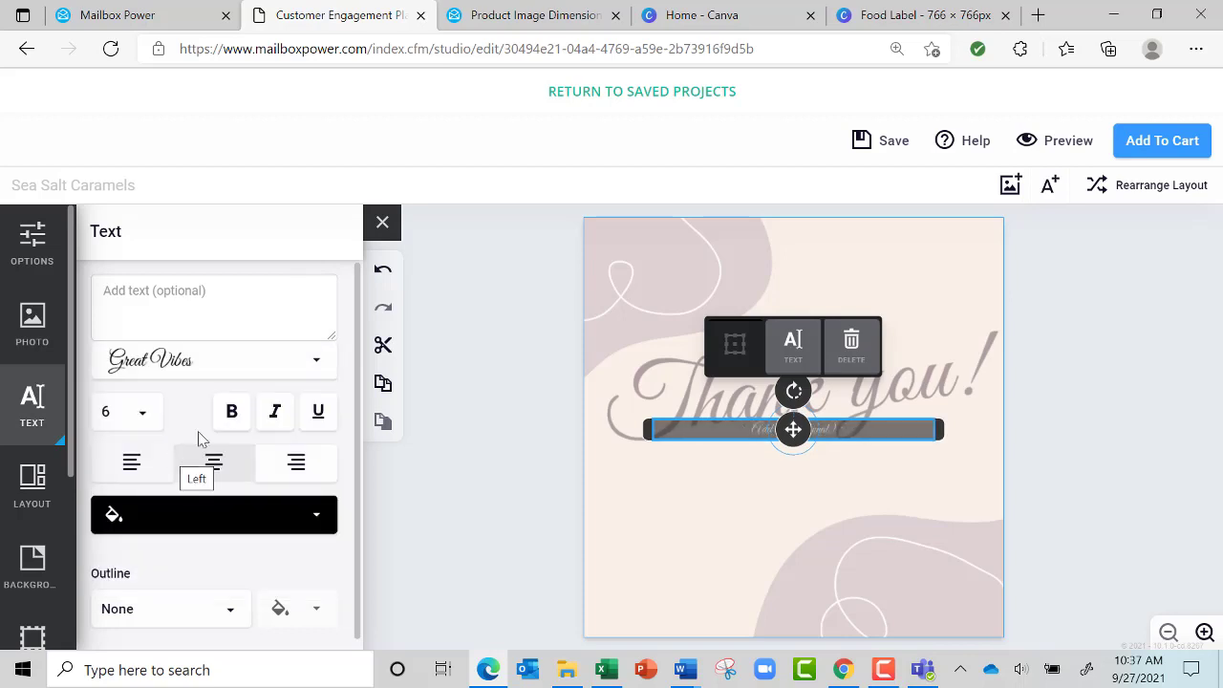
pyautogui.click(143, 413)
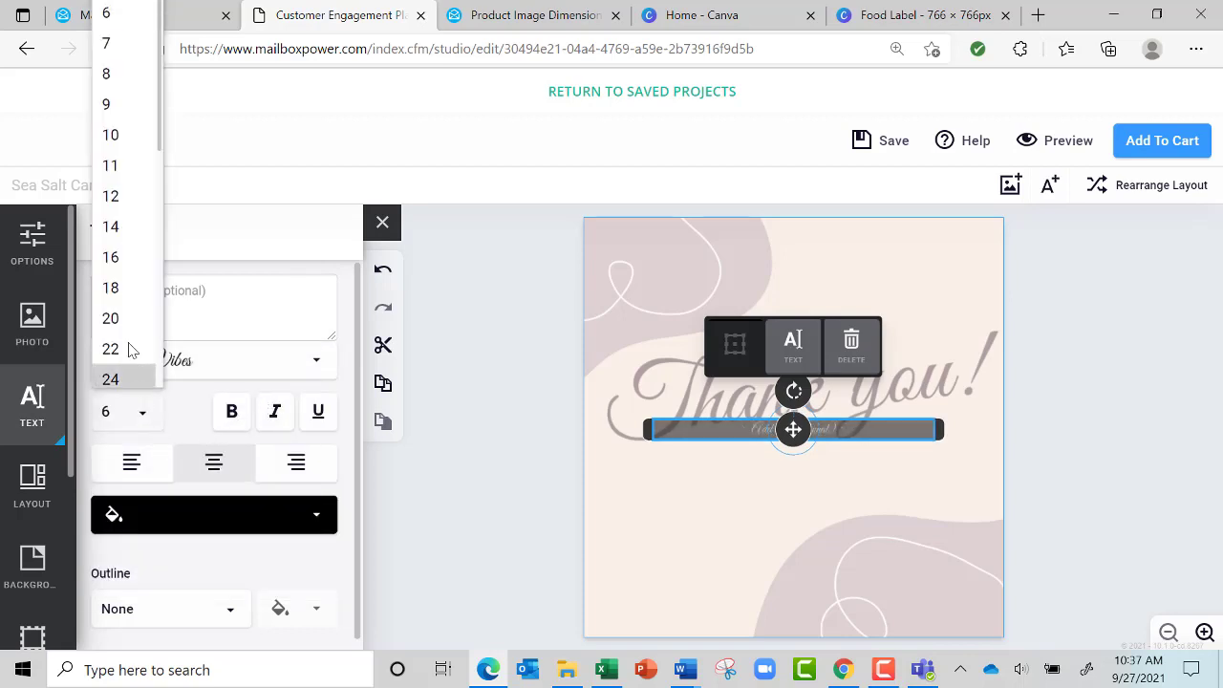
pyautogui.click(132, 163)
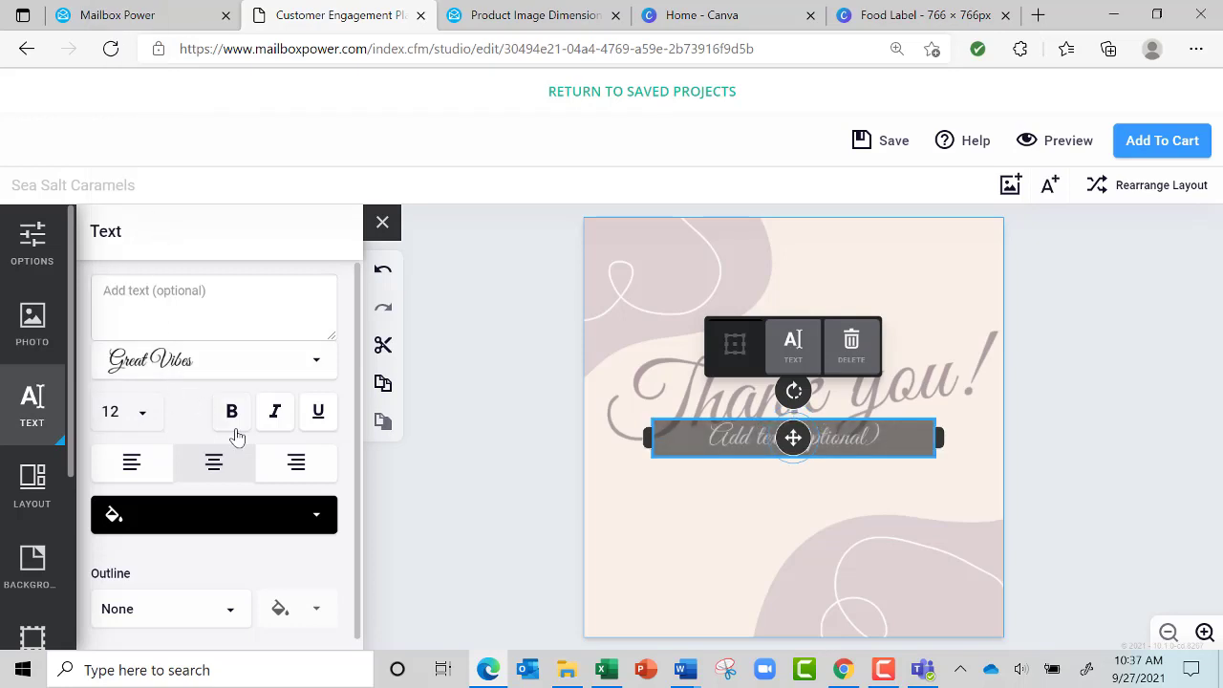
# Enter [[firstname]] in the text box, move it below Thank you!, and enlarge it to 20.
pyautogui.click(177, 289)
pyautogui.write('[[')
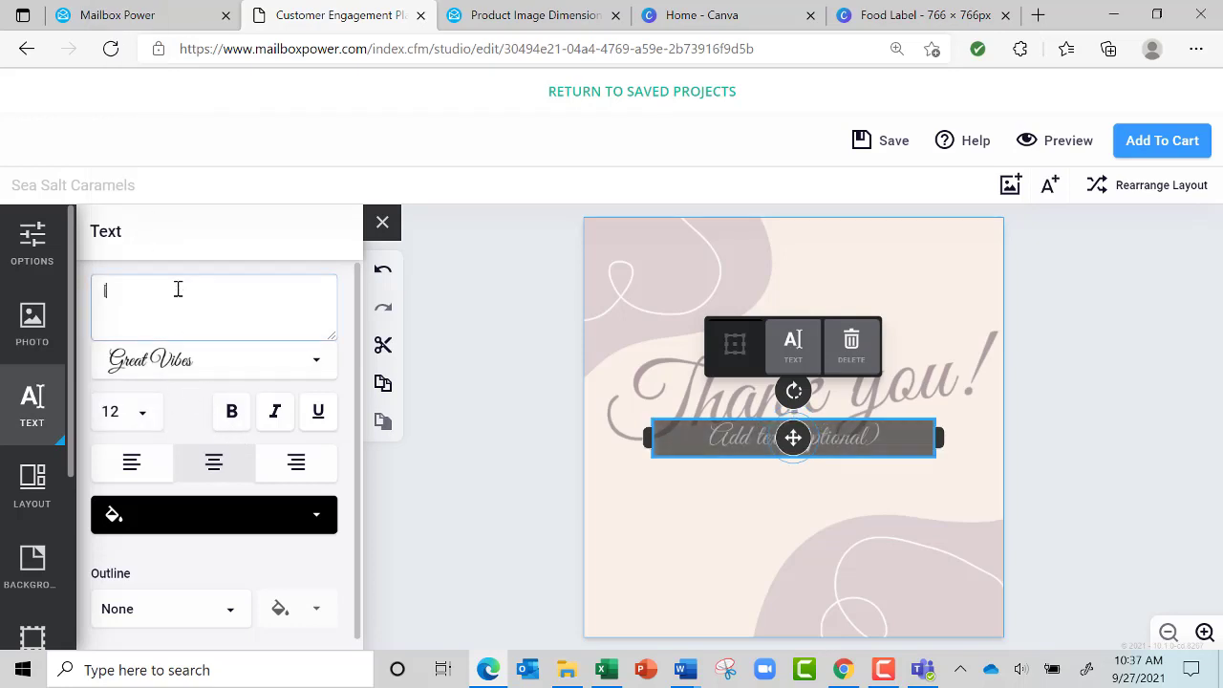
pyautogui.write('firstname')
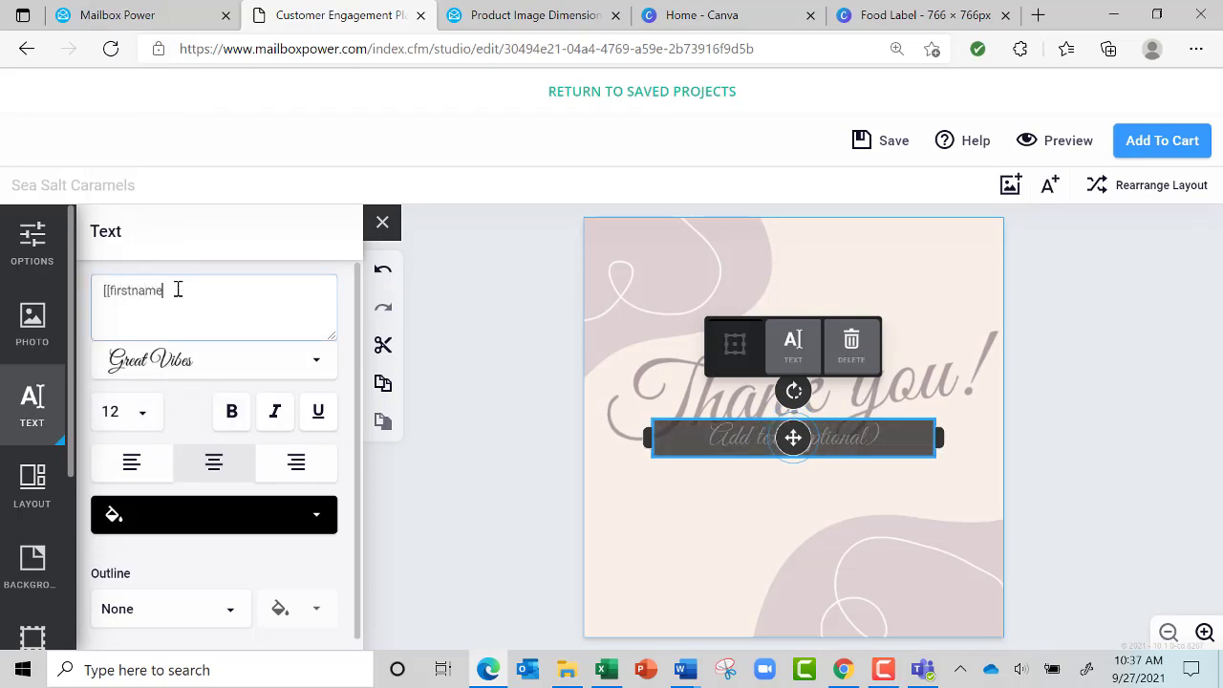
pyautogui.write(']]')
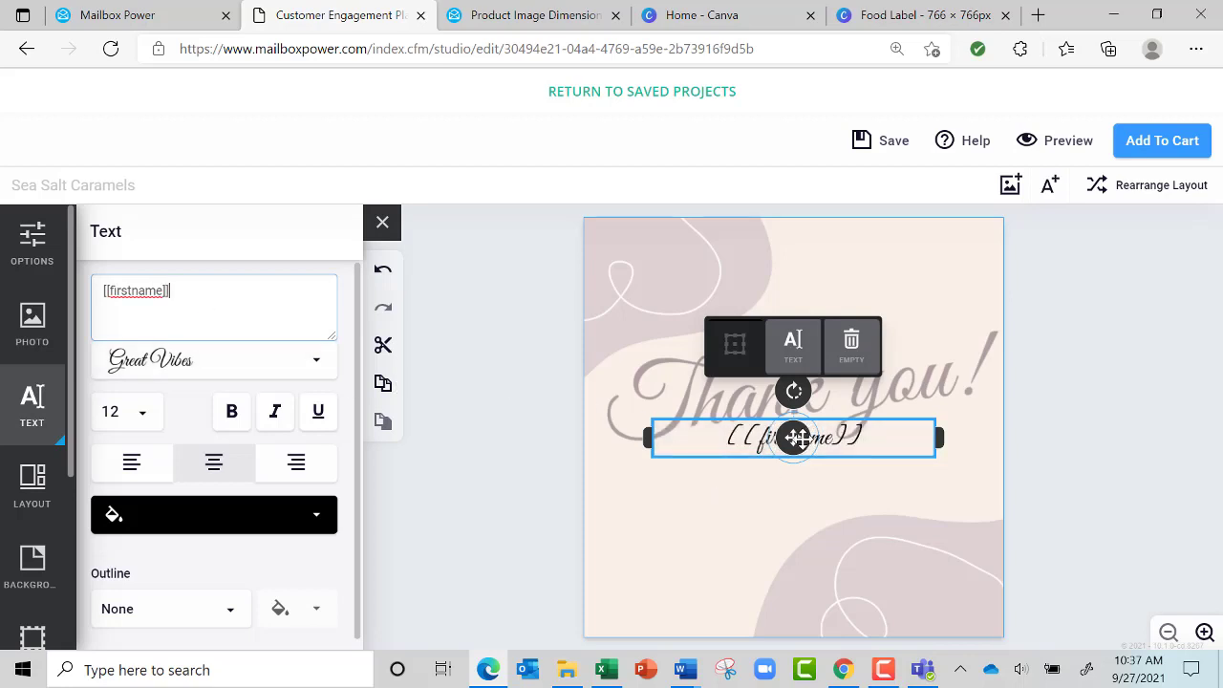
pyautogui.moveTo(794, 438); pyautogui.dragTo(794, 483)
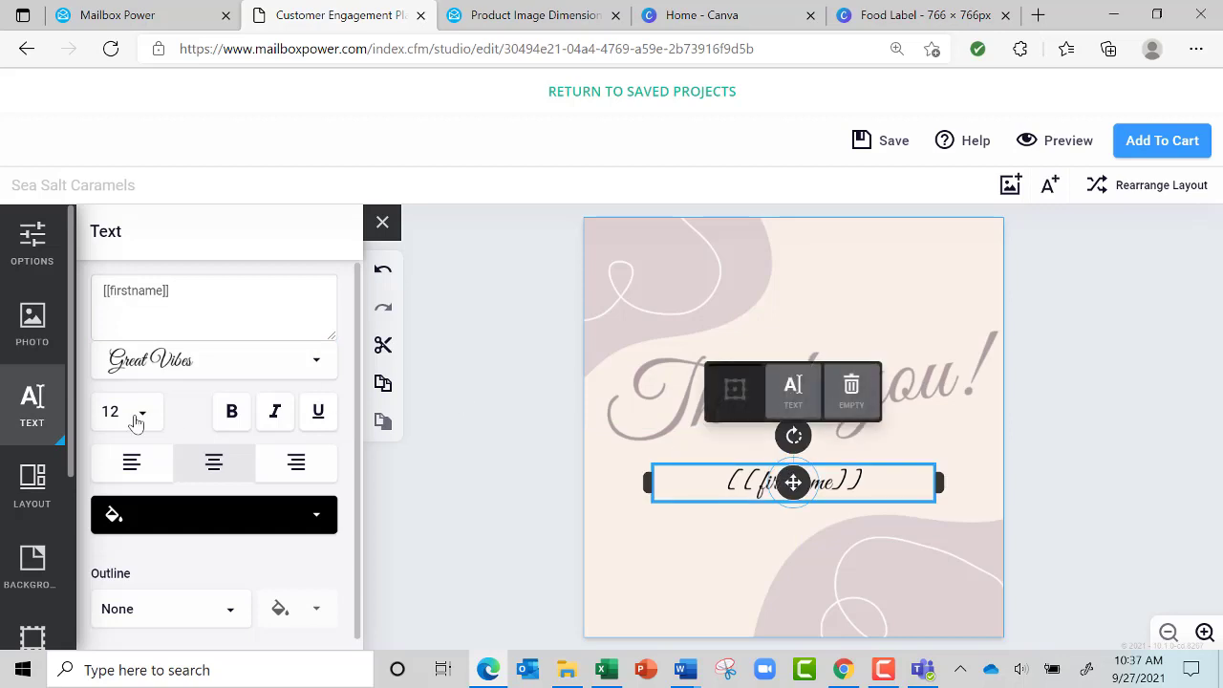
pyautogui.click(136, 423)
pyautogui.click(126, 311)
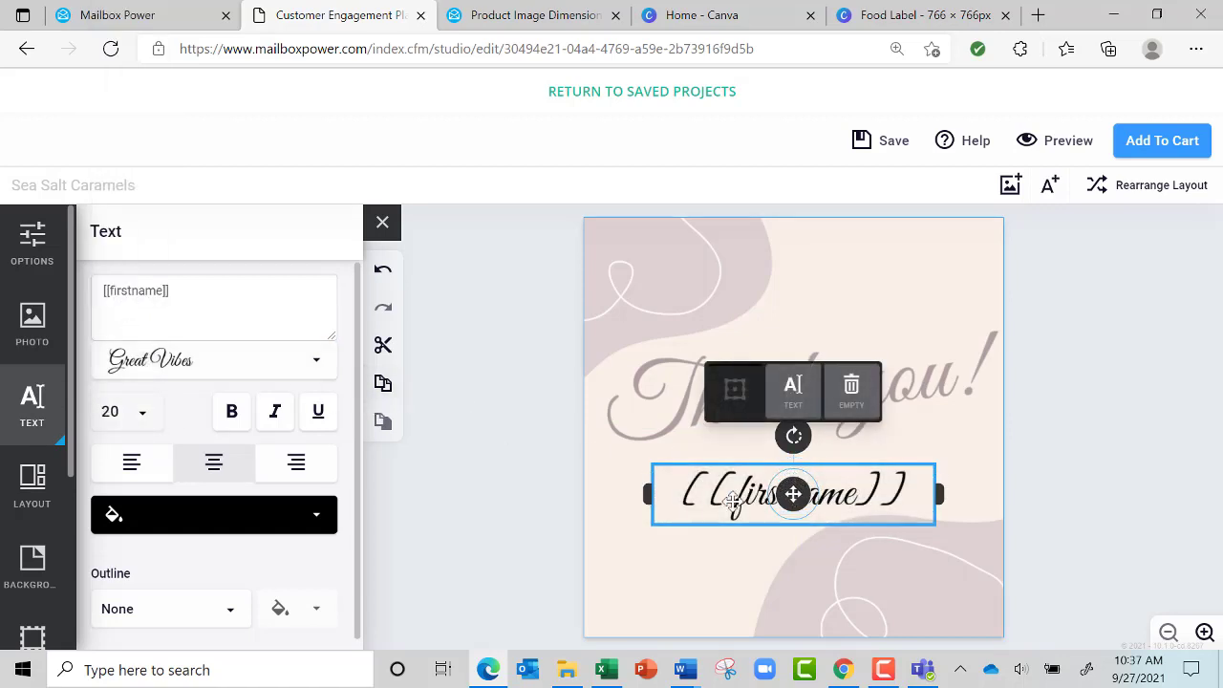
# Colour the [[firstname]] text dark maroon and tilt it at a slight angle.
pyautogui.click(275, 527)
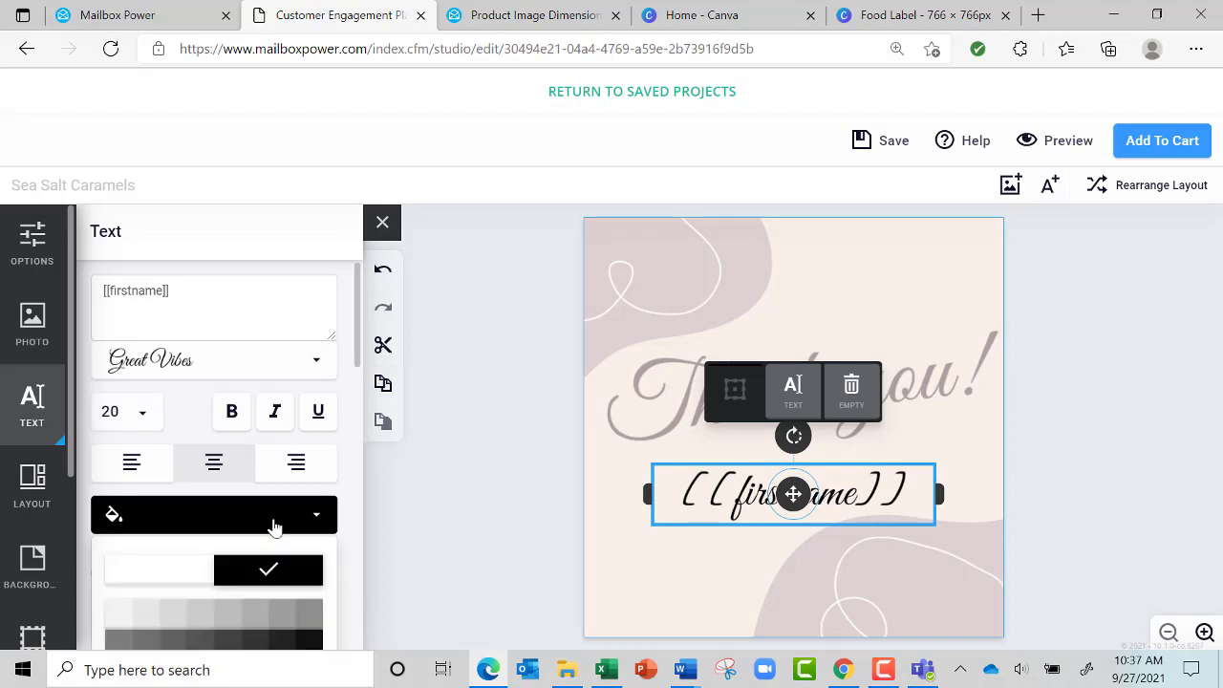
pyautogui.moveTo(359, 354); pyautogui.dragTo(375, 469)
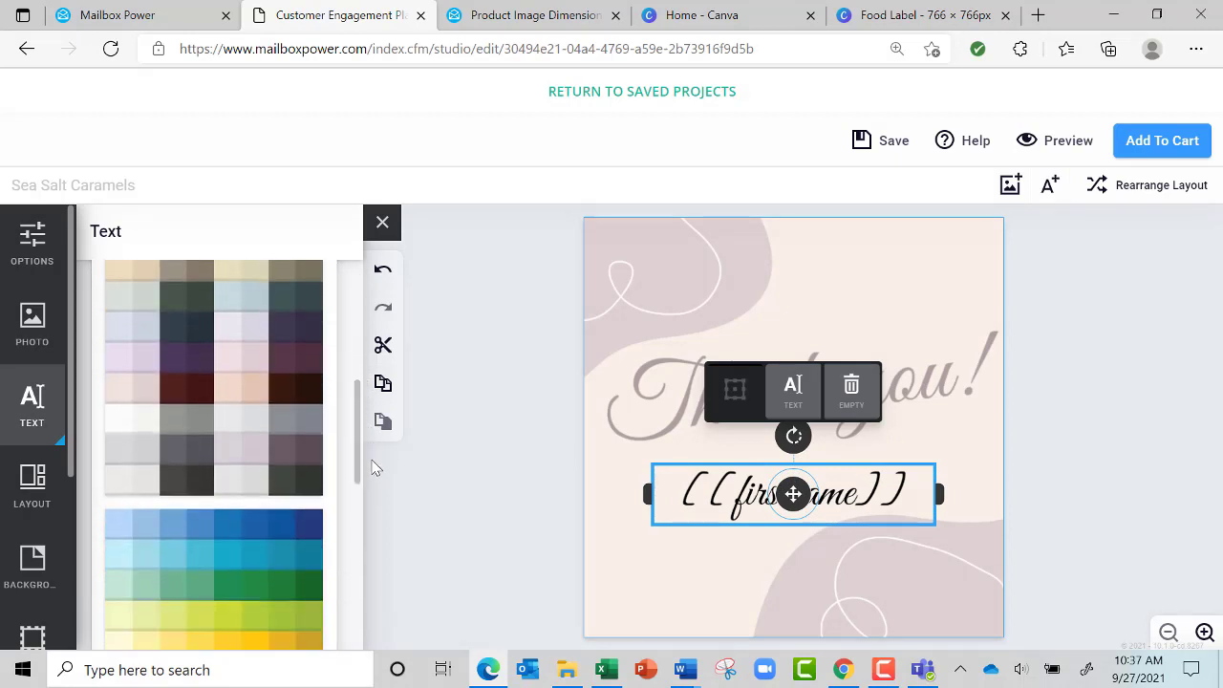
pyautogui.click(264, 390)
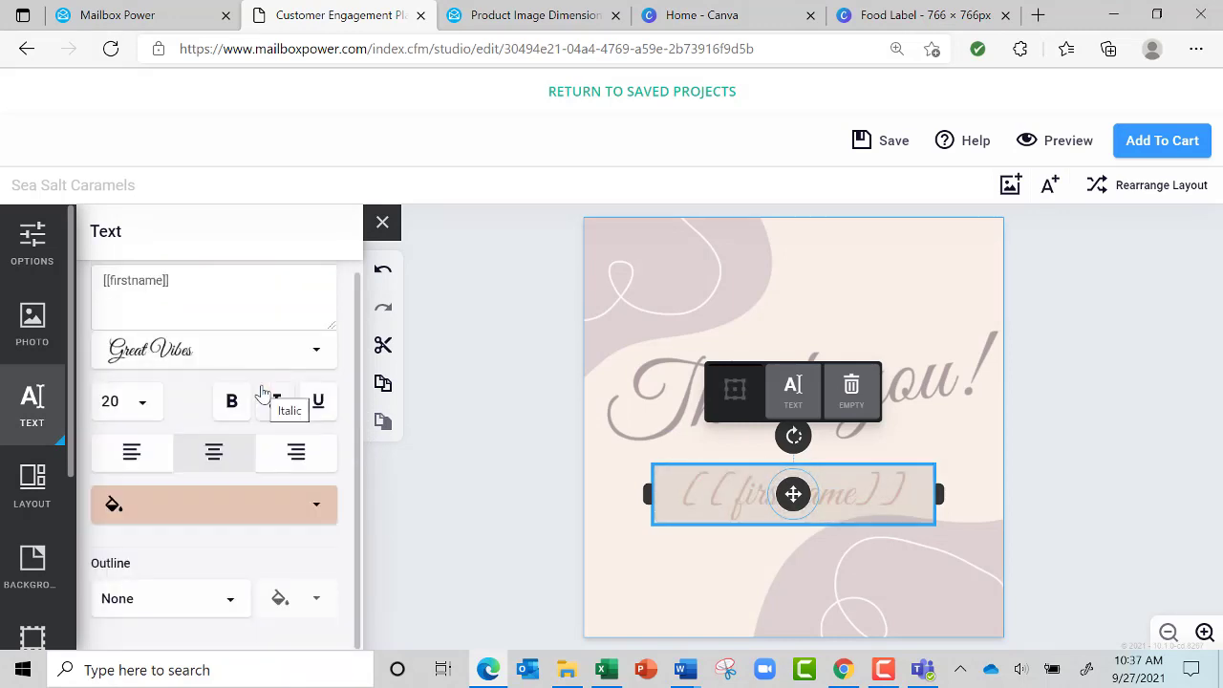
pyautogui.click(317, 509)
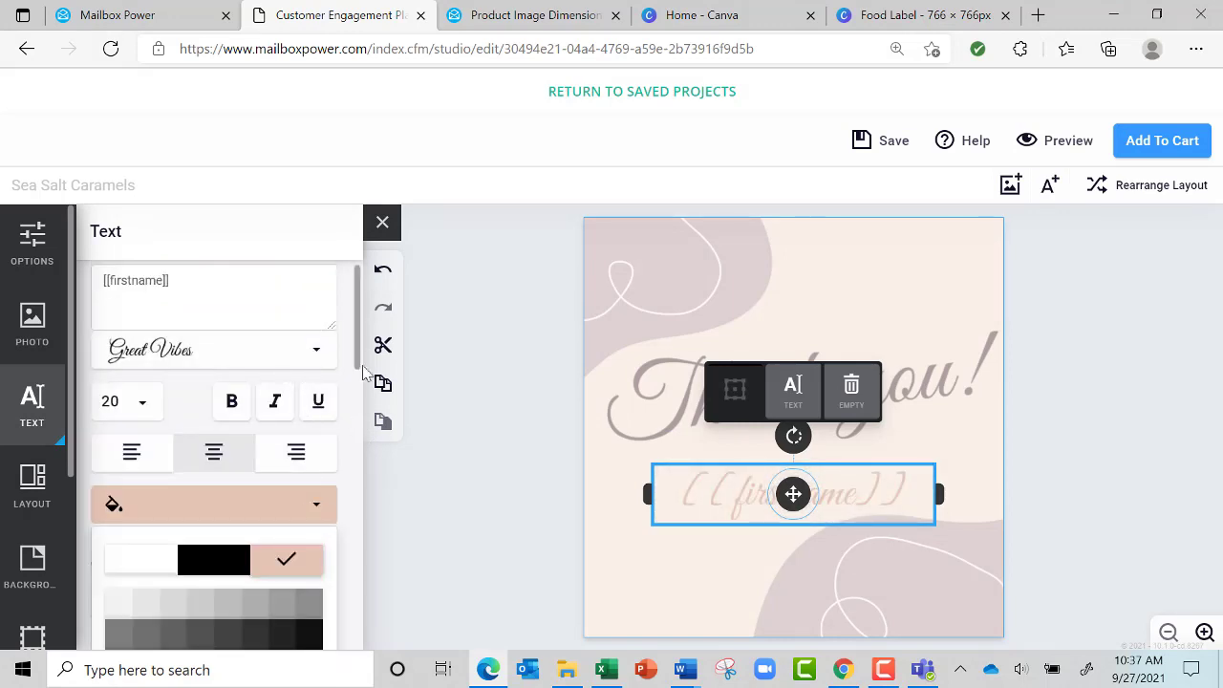
pyautogui.moveTo(361, 359); pyautogui.dragTo(363, 472)
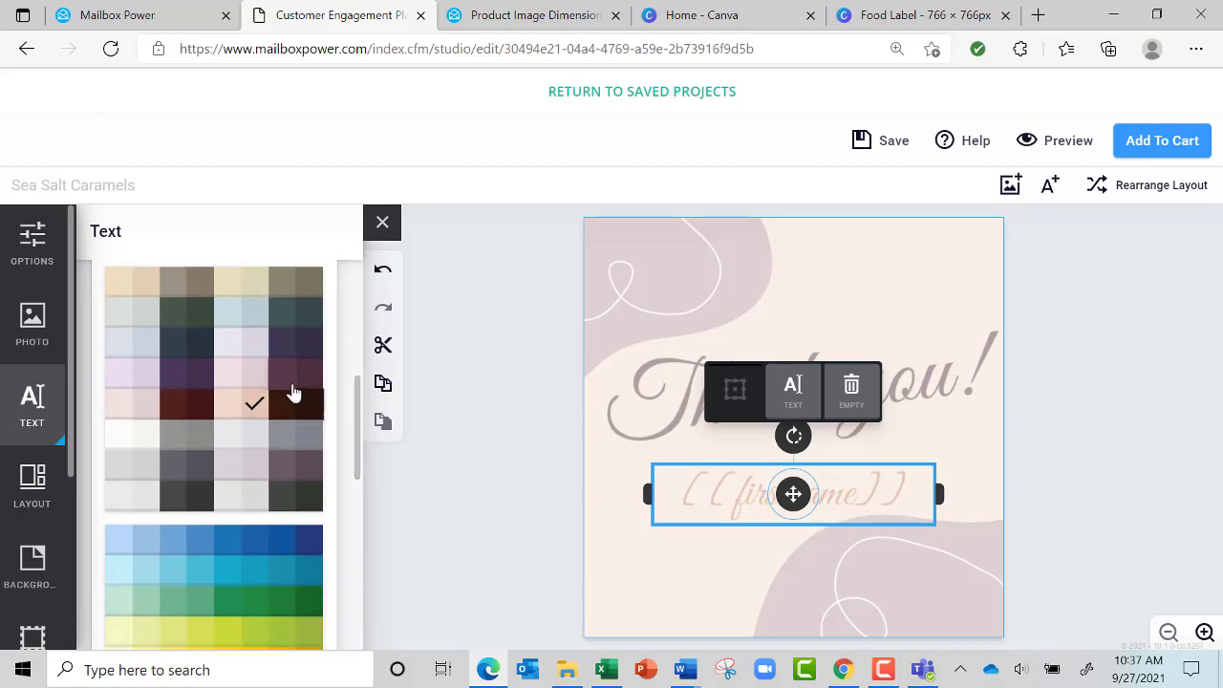
pyautogui.click(285, 380)
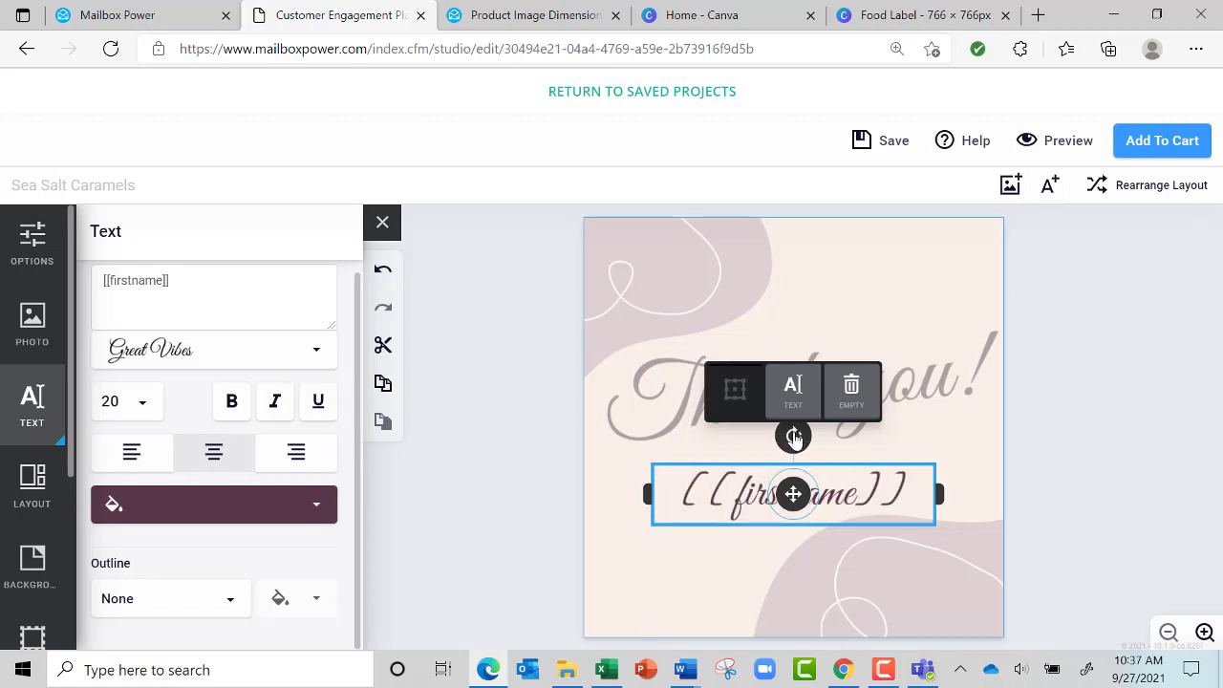
pyautogui.click(790, 436)
# Prefix the tilted name text with 'Prepared especially for ', widen it, and centre it beneath Thank you!
pyautogui.click(793, 495)
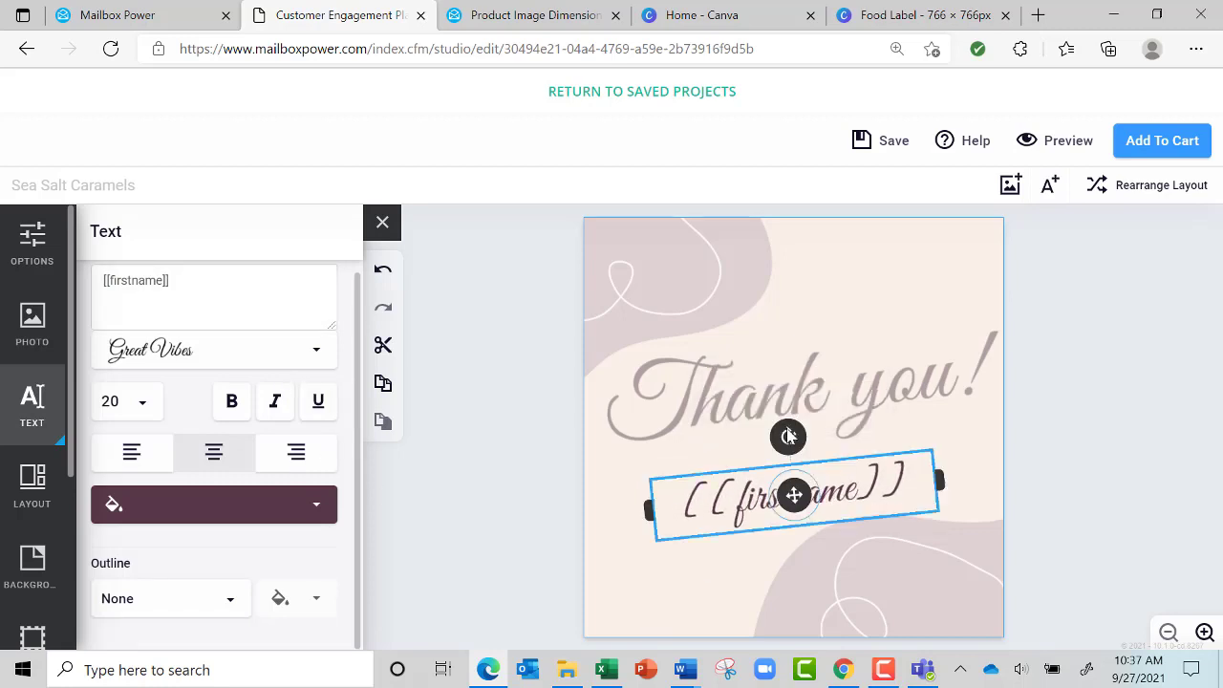
pyautogui.moveTo(793, 492); pyautogui.dragTo(797, 477)
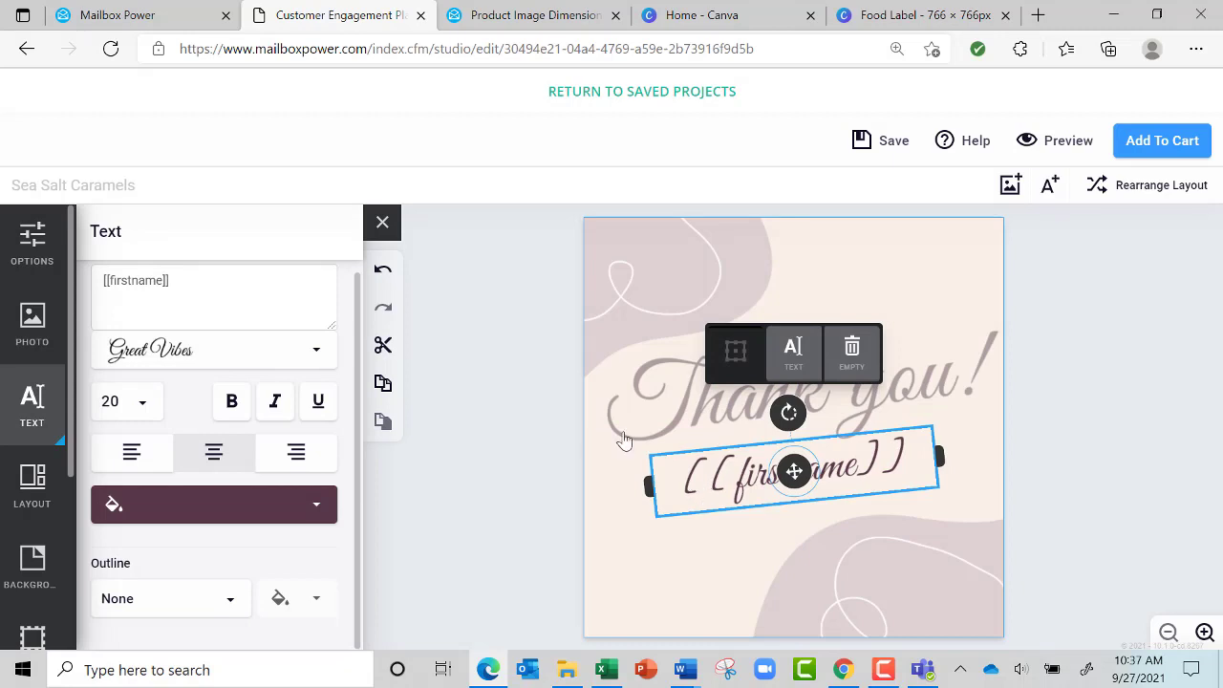
pyautogui.click(99, 280)
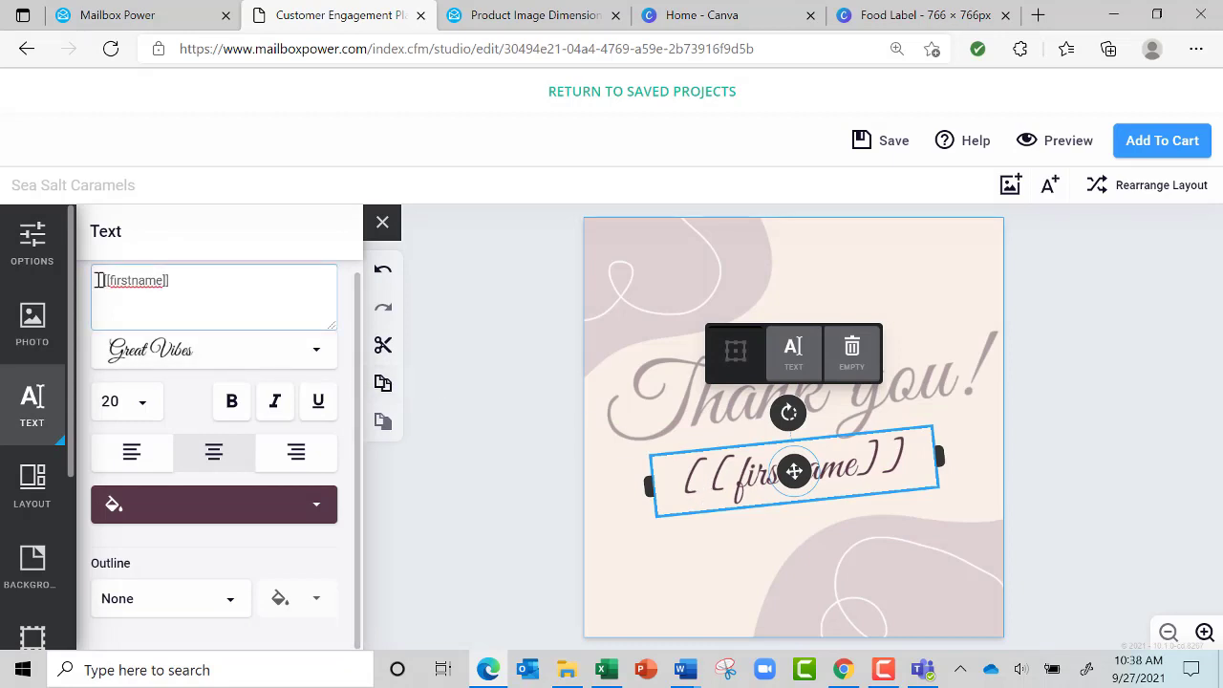
pyautogui.write('Prepared')
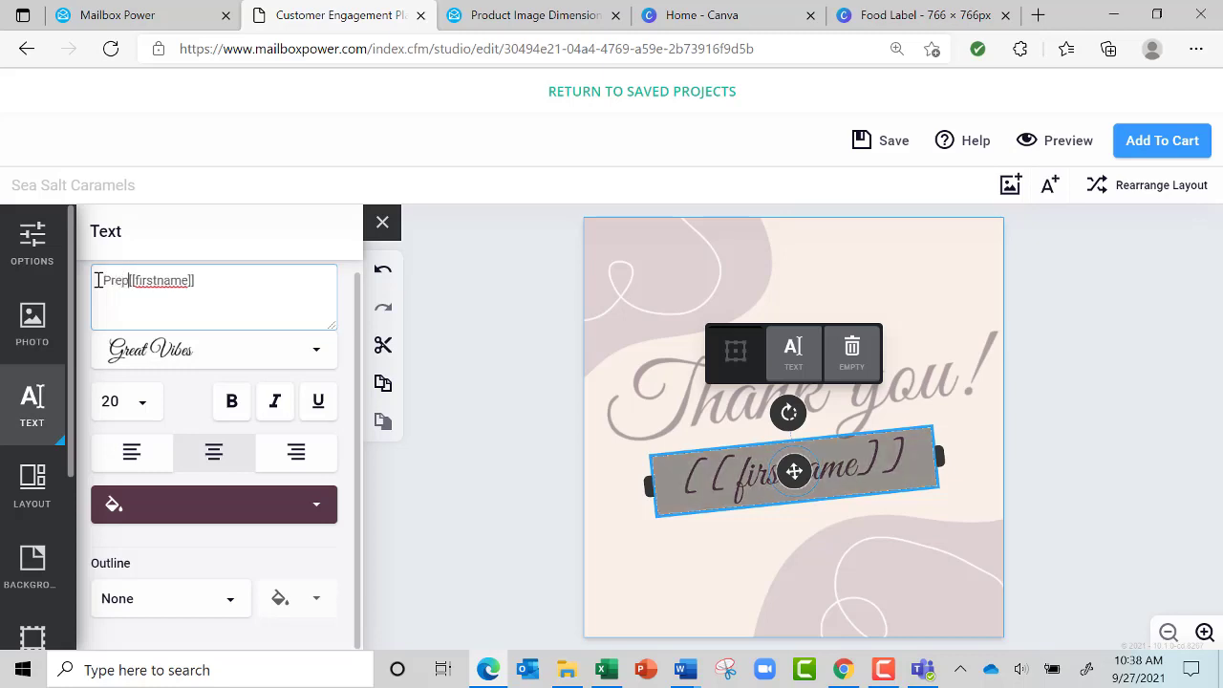
pyautogui.write(' espe')
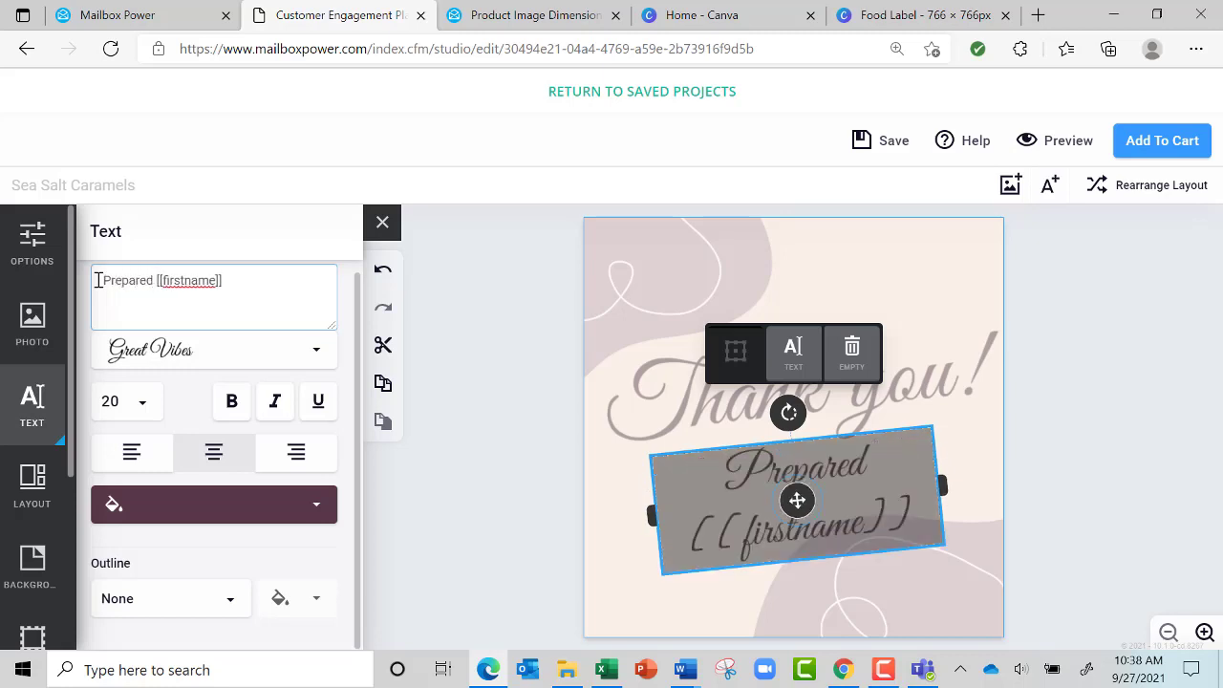
pyautogui.write('cially for')
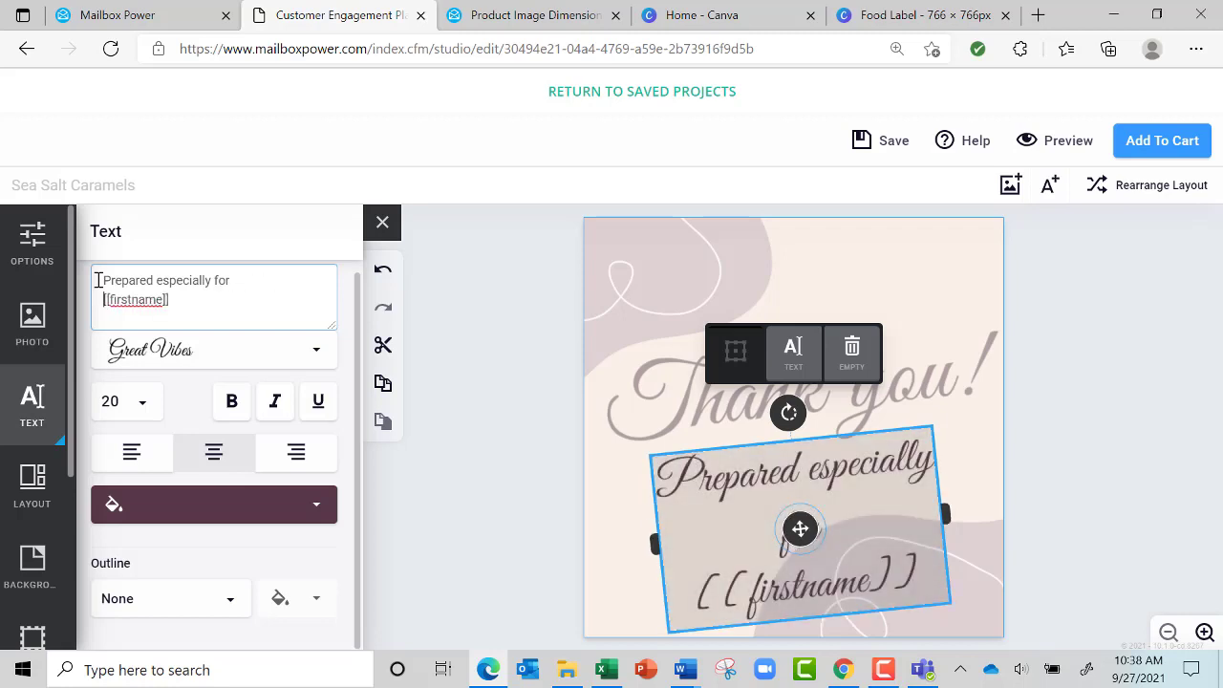
pyautogui.moveTo(946, 514); pyautogui.dragTo(1010, 494)
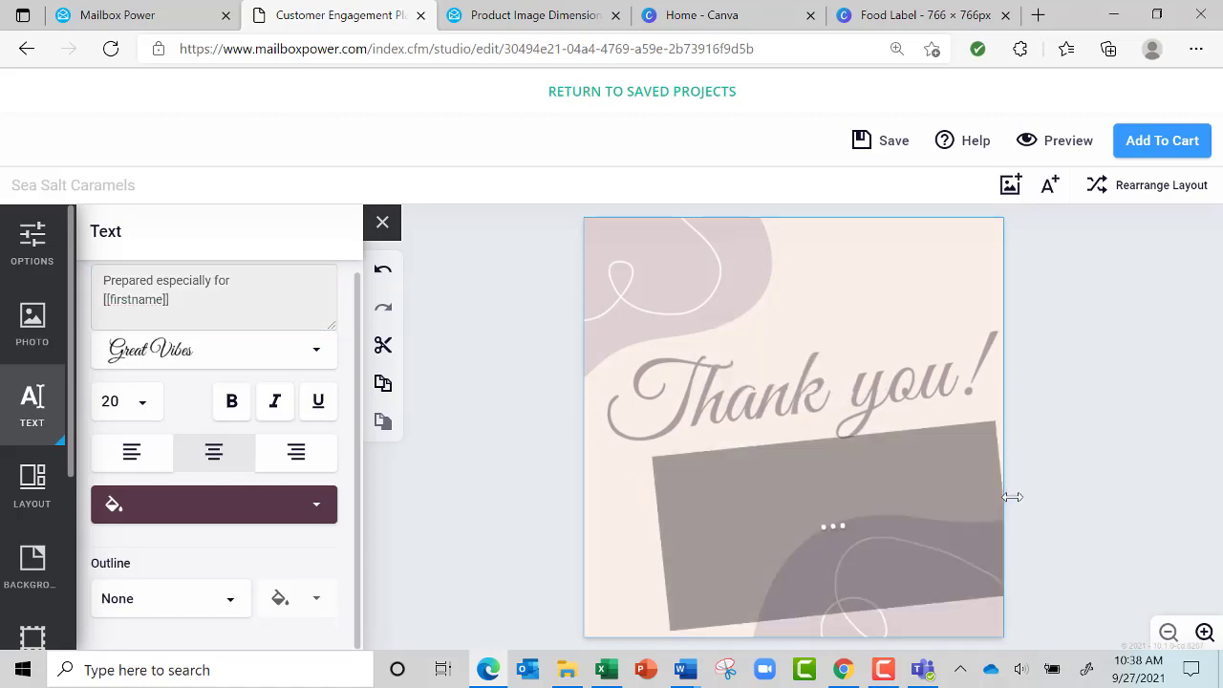
pyautogui.moveTo(830, 497)
pyautogui.mouseDown()
pyautogui.moveTo(801, 494)
pyautogui.moveTo(811, 488)
pyautogui.mouseUp()
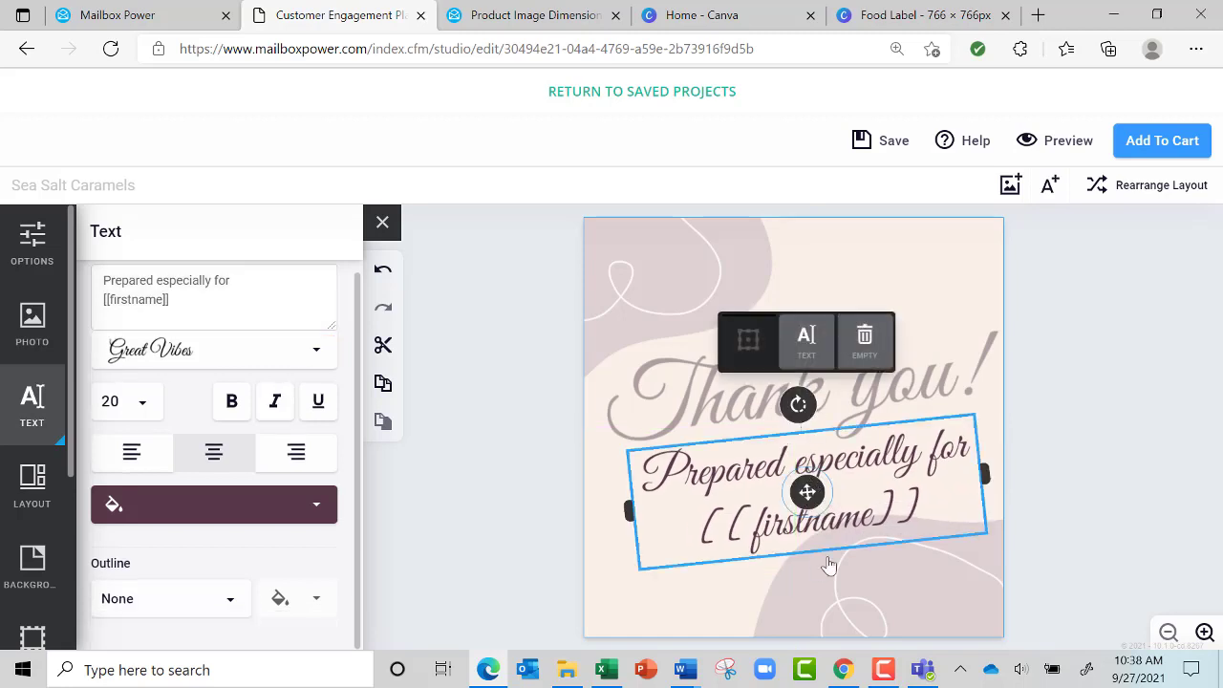
# Deselect the text box and save the Sea Salt Caramels label design.
pyautogui.click(1081, 414)
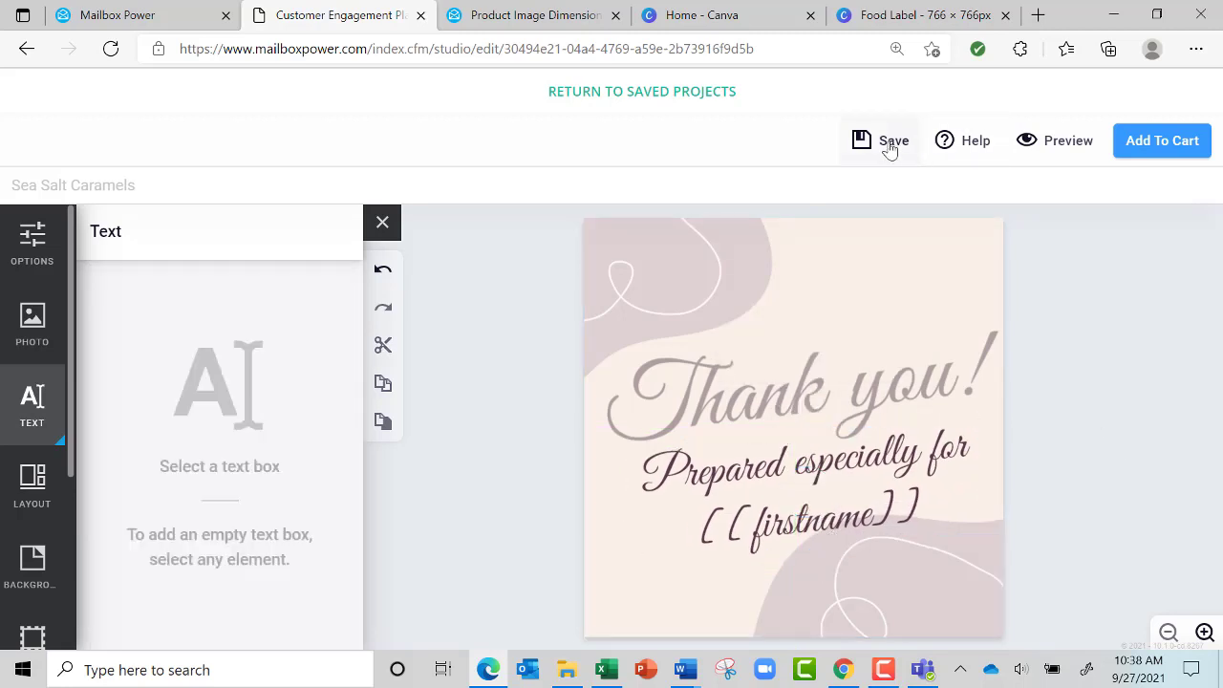
pyautogui.click(892, 143)
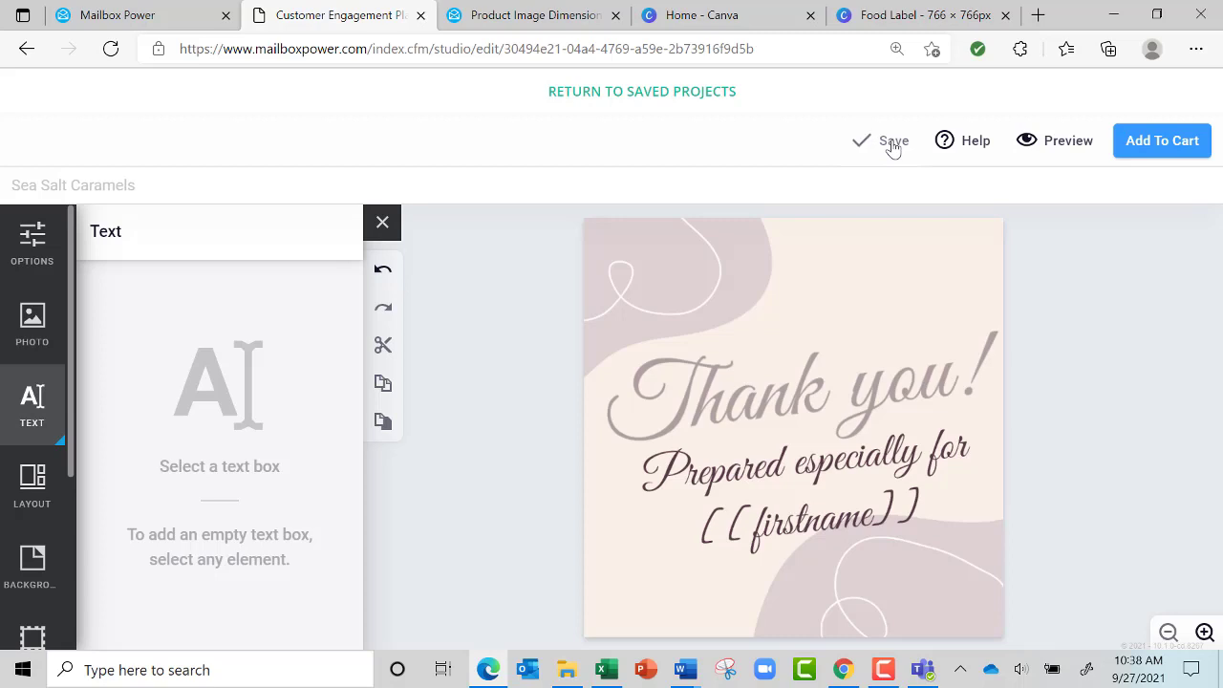